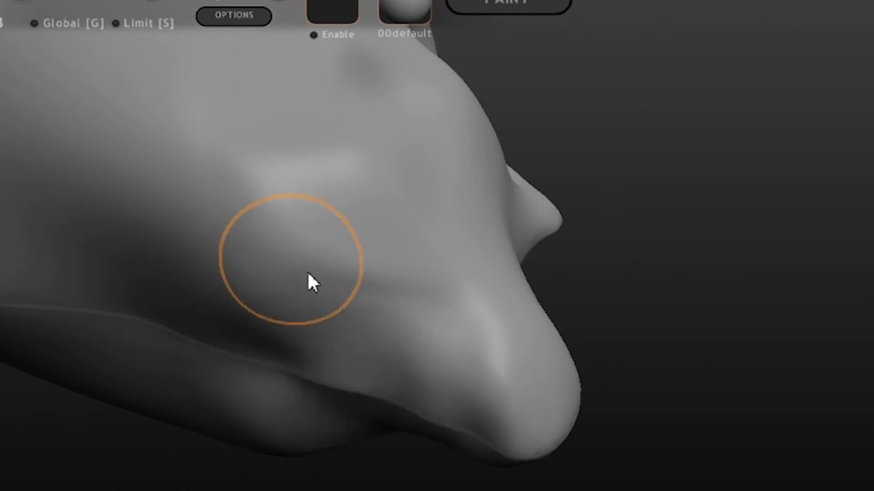
Shape the nose bridge and side of the face, and deepen the hollows beneath the brow for the eye sockets.
middle_click_drag(124, 402, 624, 369)
scroll(608, 370, "up", 2)
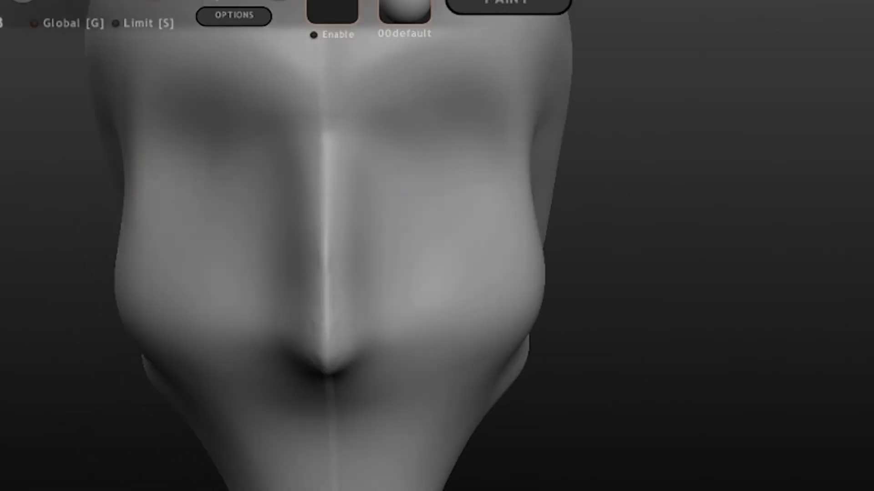
mouse_move(262, 303)
middle_mouse_down()
mouse_move(673, 386)
mouse_move(335, 400)
mouse_move(489, 369)
mouse_move(300, 293)
mouse_move(473, 316)
mouse_move(530, 261)
mouse_move(141, 306)
mouse_move(319, 273)
middle_mouse_up()
key("ctrl+z")
mouse_move(233, 6)
middle_mouse_down()
mouse_move(294, 272)
mouse_move(660, 372)
mouse_move(431, 231)
mouse_move(495, 394)
mouse_move(683, 233)
mouse_move(587, 264)
middle_mouse_up()
left_click_drag(574, 269, 530, 273)
mouse_move(530, 273)
middle_mouse_down()
mouse_move(774, 243)
mouse_move(683, 205)
middle_mouse_up()
left_click_drag(373, 205, 450, 150)
mouse_move(800, 341)
middle_mouse_down()
mouse_move(762, 316)
mouse_move(344, 211)
middle_mouse_up()
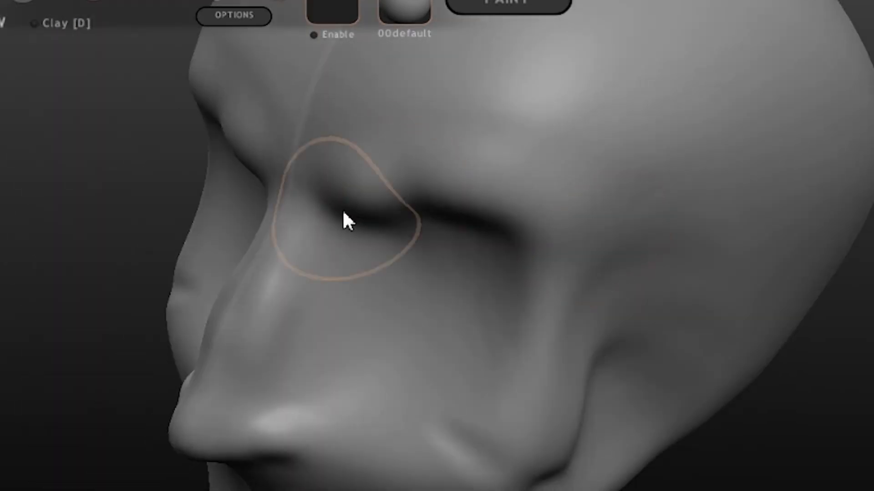
left_click_drag(343, 211, 348, 177)
Carve the nostrils into the underside of the nose with the Crease brush.
mouse_move(136, 227)
middle_mouse_down()
mouse_move(306, 280)
mouse_move(760, 220)
mouse_move(250, 86)
mouse_move(341, 182)
mouse_move(414, 226)
mouse_move(476, 121)
mouse_move(424, 201)
mouse_move(279, 347)
mouse_move(401, 291)
middle_mouse_up()
middle_click_drag(157, 1, 505, 324)
scroll(506, 324, "up", 5)
left_click_drag(275, 169, 268, 162)
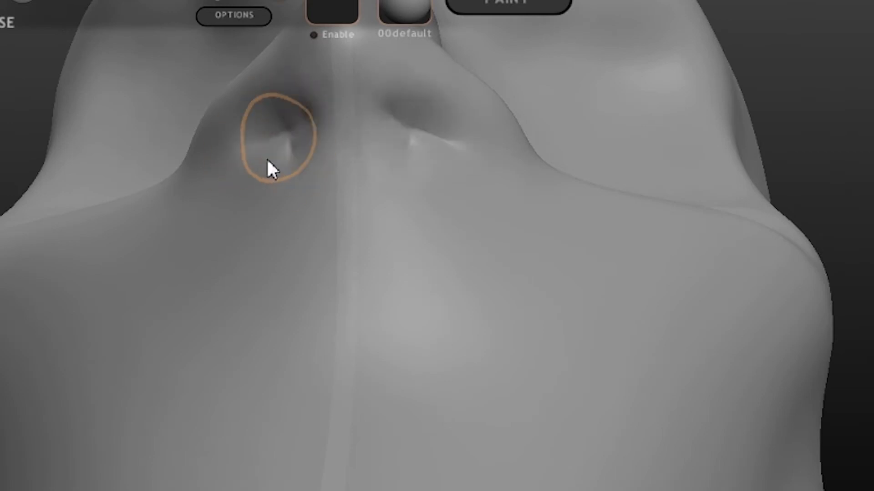
Crease the smile folds running from the nose wings down towards the mouth corners.
mouse_move(318, 101)
middle_mouse_down()
mouse_move(737, 182)
mouse_move(345, 233)
mouse_move(300, 279)
mouse_move(98, 344)
mouse_move(36, 341)
middle_mouse_up()
left_click_drag(314, 175, 284, 277)
left_click_drag(302, 199, 268, 287)
Crease the mouth line across the lower face and carve a hollow beneath the lower lip.
mouse_move(792, 373)
middle_mouse_down()
mouse_move(637, 386)
mouse_move(705, 369)
mouse_move(796, 378)
middle_mouse_up()
scroll(561, 427, "down", 2)
mouse_move(331, 357)
left_mouse_down()
mouse_move(288, 359)
mouse_move(251, 346)
left_mouse_up()
left_click_drag(382, 362, 316, 359)
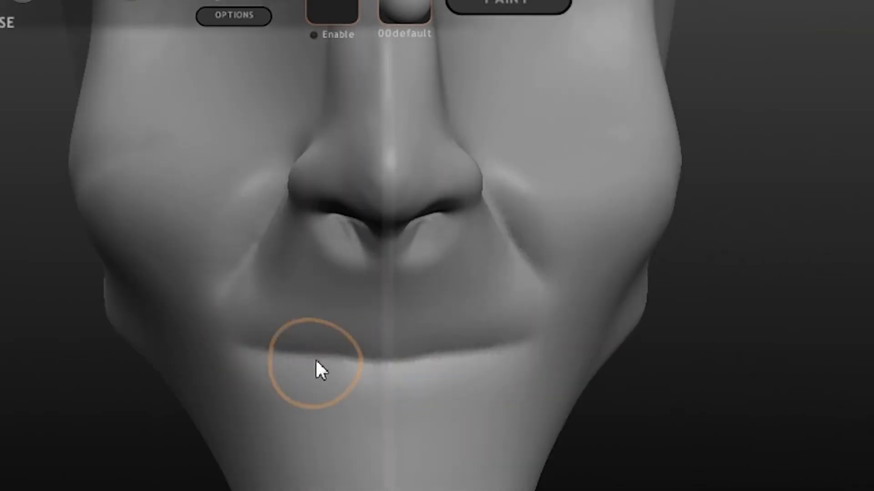
left_click_drag(332, 405, 383, 417)
middle_click_drag(769, 473, 577, 470)
left_click_drag(368, 341, 514, 357)
Build up the upper lip with the Draw brush and crease the groove between lip and nose.
middle_click_drag(339, 313, 473, 313)
left_click_drag(432, 277, 288, 291)
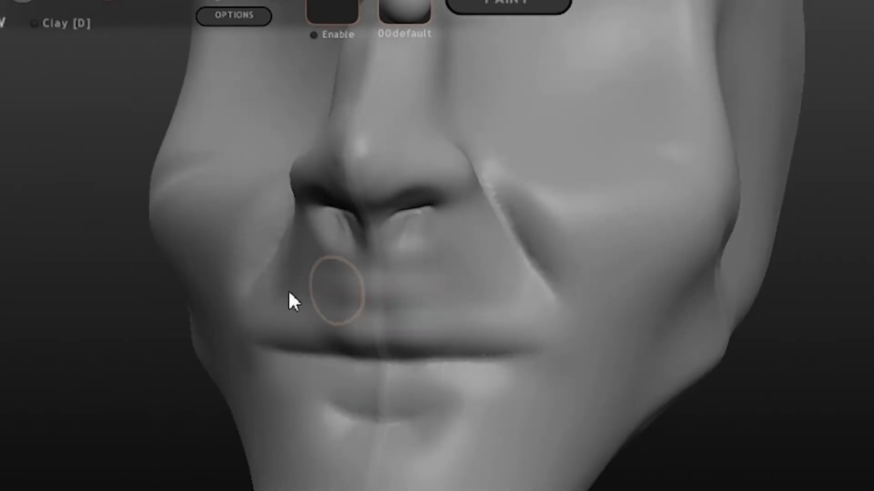
middle_click_drag(288, 290, 255, 293)
left_click_drag(346, 321, 280, 313)
middle_click_drag(281, 312, 310, 312)
key("c")
left_click_drag(374, 319, 372, 242)
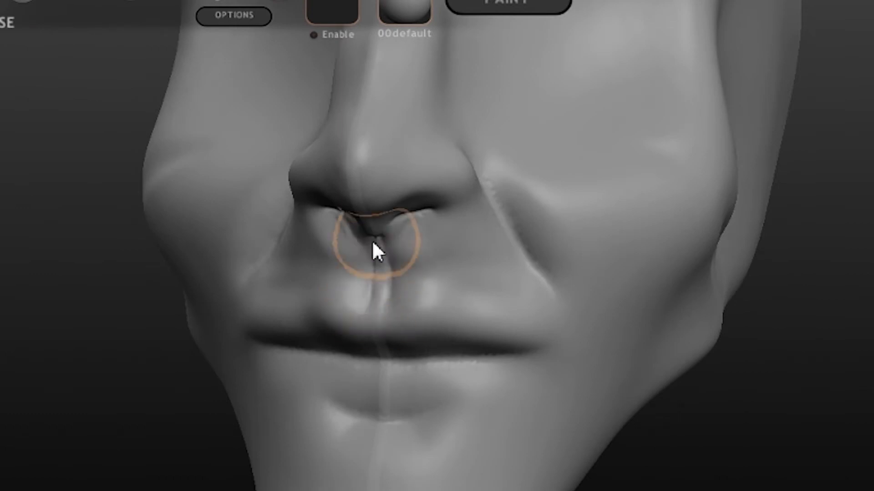
Extend the folds beside the mouth corners down towards the chin.
mouse_move(18, 377)
middle_mouse_down()
mouse_move(126, 380)
mouse_move(1, 379)
middle_mouse_up()
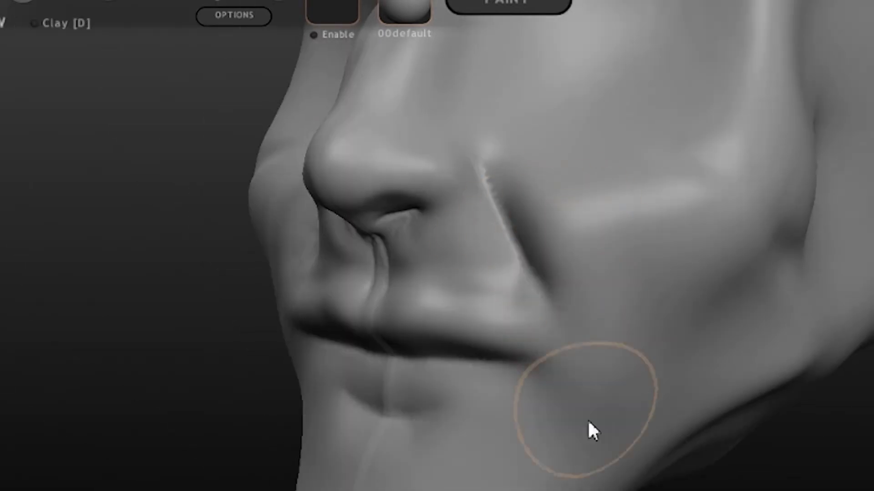
left_click_drag(545, 362, 546, 426)
left_click_drag(546, 314, 561, 426)
Define the upper lip's edge with the Crease brush and build up the lower lip.
middle_click_drag(227, 387, 348, 339)
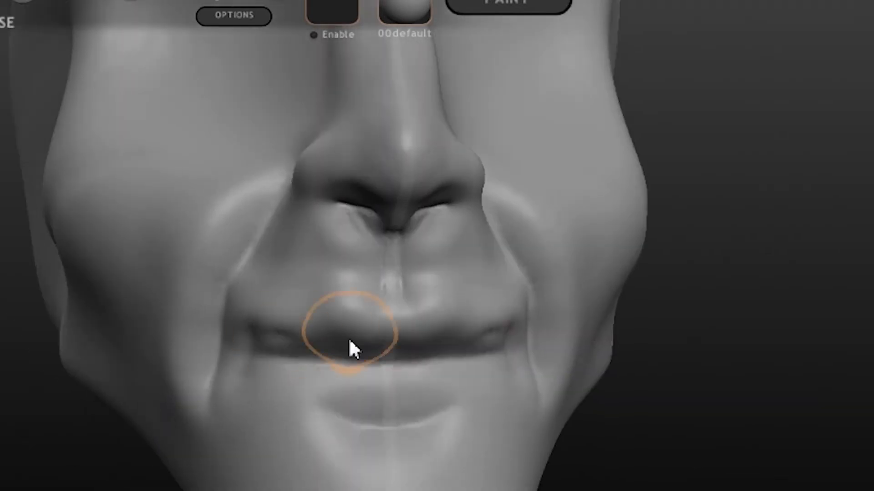
mouse_move(349, 338)
left_mouse_down()
mouse_move(299, 351)
mouse_move(246, 338)
left_mouse_up()
middle_click_drag(205, 360, 294, 366)
middle_click_drag(605, 373, 400, 377)
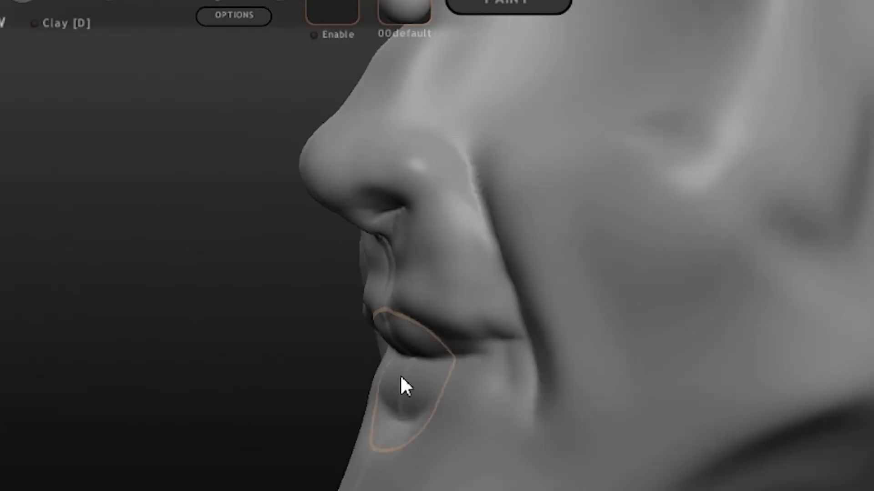
mouse_move(300, 401)
middle_mouse_down()
mouse_move(371, 410)
mouse_move(493, 289)
mouse_move(130, 407)
middle_mouse_up()
scroll(130, 407, "down", 5)
scroll(394, 479, "up", 5)
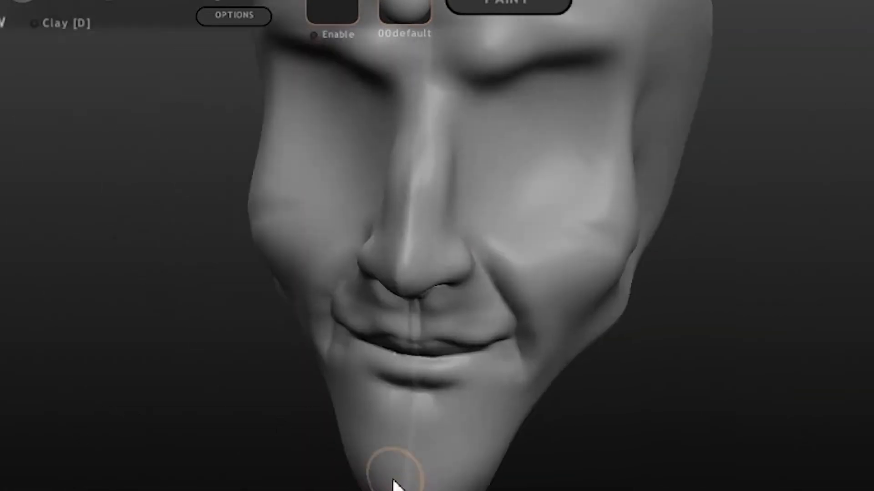
Reshape the chin and jaw profile with the Grab tool, with its Global option off.
mouse_move(150, 460)
middle_mouse_down()
mouse_move(229, 460)
mouse_move(132, 269)
middle_mouse_up()
scroll(229, 460, "down", 5)
key("c")
mouse_move(322, 425)
middle_mouse_down()
mouse_move(718, 488)
mouse_move(530, 485)
middle_mouse_up()
scroll(529, 485, "down", 1)
key("g")
left_click_drag(373, 482, 391, 478)
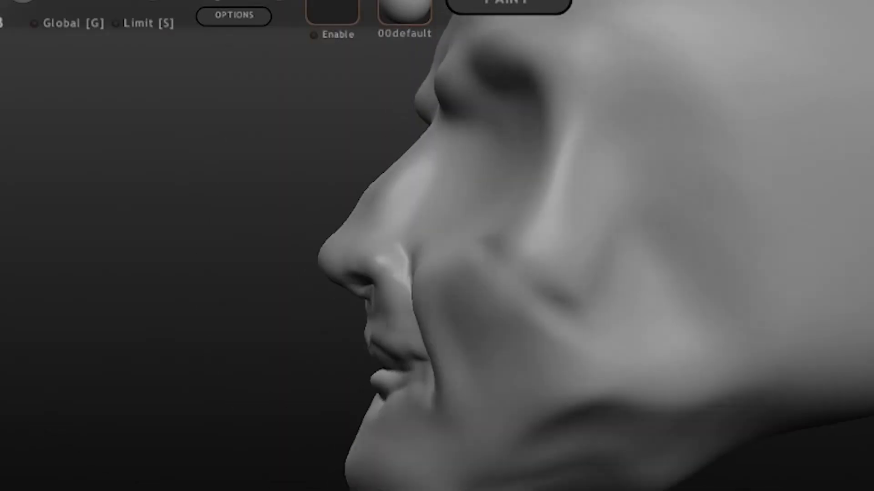
mouse_move(390, 477)
middle_mouse_down()
mouse_move(564, 417)
mouse_move(573, 373)
mouse_move(435, 488)
middle_mouse_up()
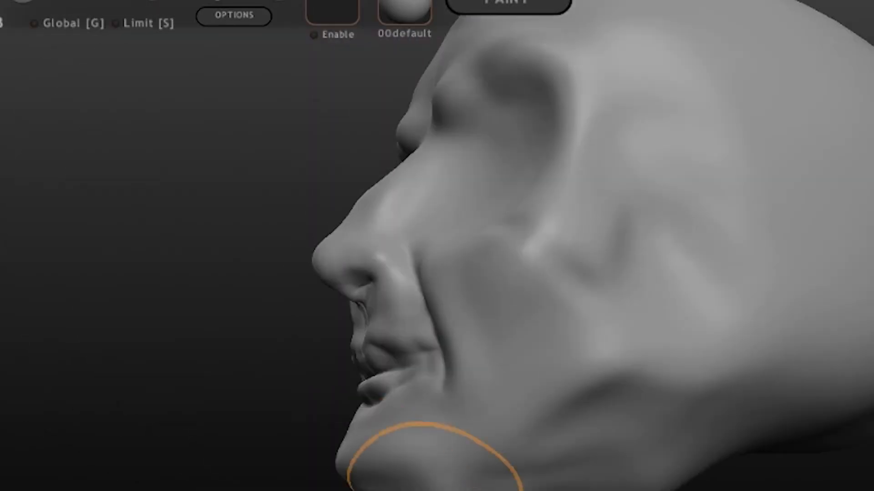
mouse_move(629, 457)
middle_mouse_down()
mouse_move(419, 411)
mouse_move(318, 409)
mouse_move(135, 287)
mouse_move(682, 429)
mouse_move(750, 401)
mouse_move(831, 388)
middle_mouse_up()
scroll(607, 391, "down", 2)
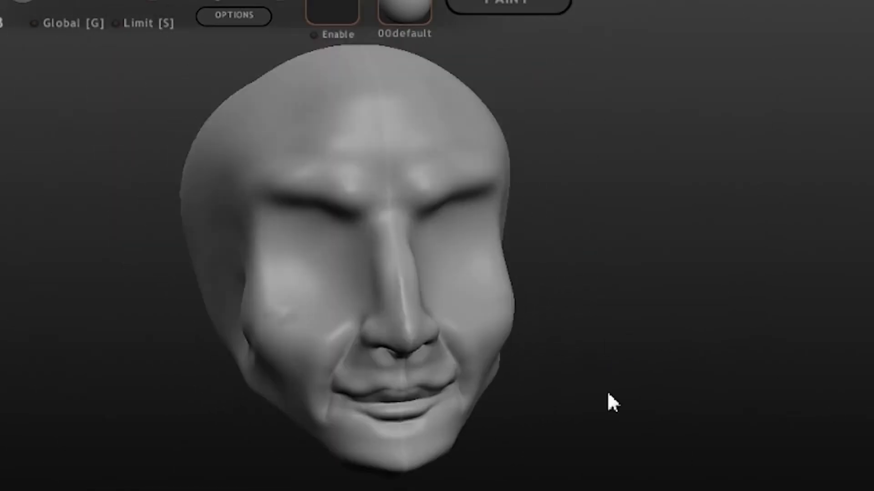
Crease the upper and lower eyelid outlines into both eye sockets.
mouse_move(607, 391)
middle_mouse_down()
mouse_move(707, 335)
mouse_move(637, 319)
middle_mouse_up()
key("1")
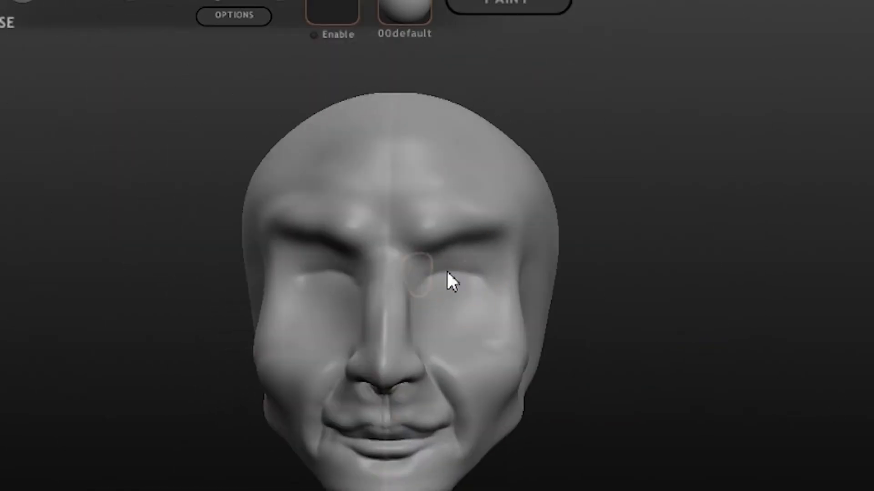
mouse_move(806, 305)
left_mouse_down()
mouse_move(870, 355)
mouse_move(707, 338)
left_mouse_up()
scroll(707, 337, "up", 4)
left_click_drag(375, 294, 438, 278)
mouse_move(847, 384)
left_mouse_down()
mouse_move(764, 383)
mouse_move(828, 382)
left_mouse_up()
left_click_drag(528, 395, 469, 410)
scroll(469, 411, "up", 3)
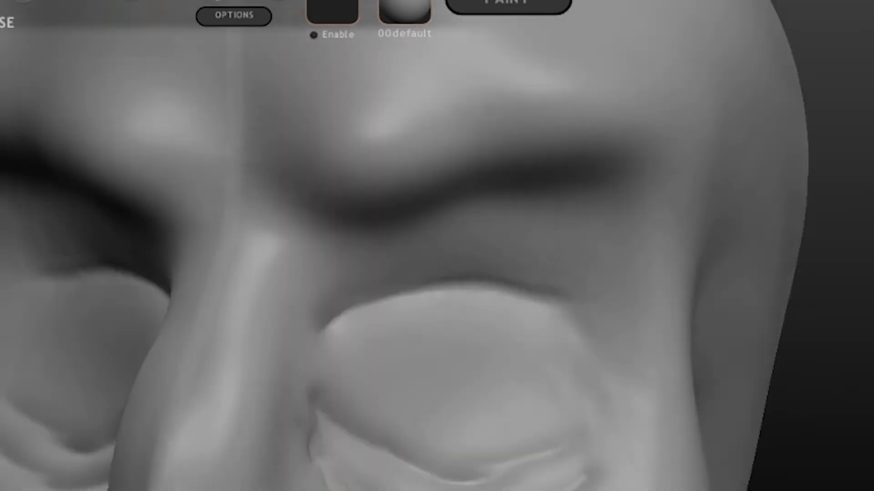
mouse_move(189, 5)
middle_mouse_down()
mouse_move(318, 5)
mouse_move(173, 2)
middle_mouse_up()
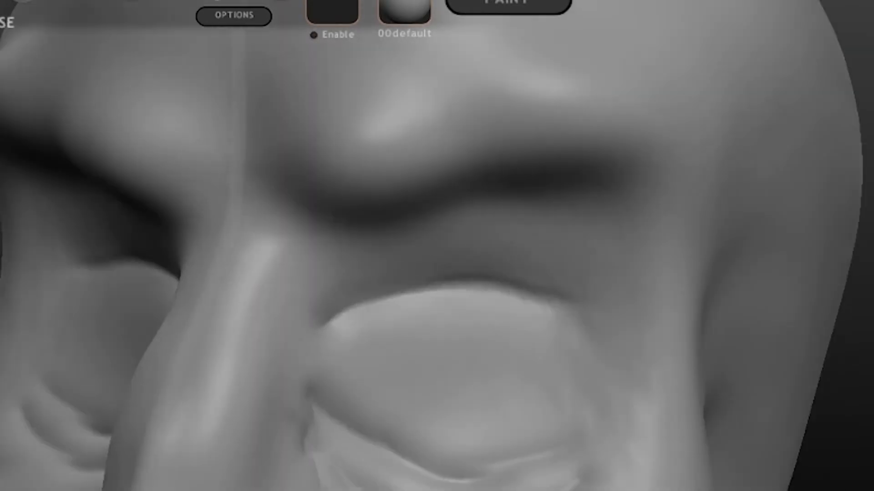
mouse_move(501, 473)
middle_mouse_down()
mouse_move(373, 475)
mouse_move(424, 460)
mouse_move(318, 478)
mouse_move(700, 411)
middle_mouse_up()
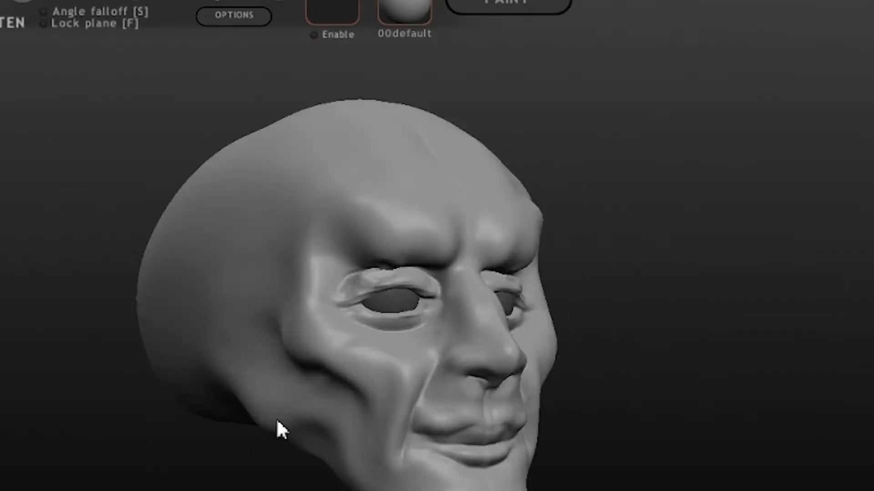
Switch to Chrome and search Google Images for "skin texture".
left_click_drag(277, 419, 237, 474)
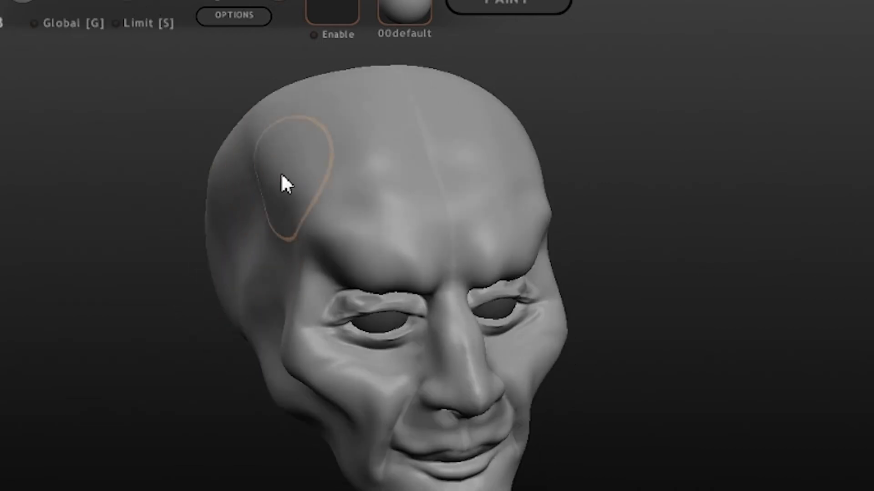
mouse_move(281, 173)
right_mouse_down()
mouse_move(334, 345)
mouse_move(606, 398)
mouse_move(679, 368)
mouse_move(646, 487)
right_mouse_up()
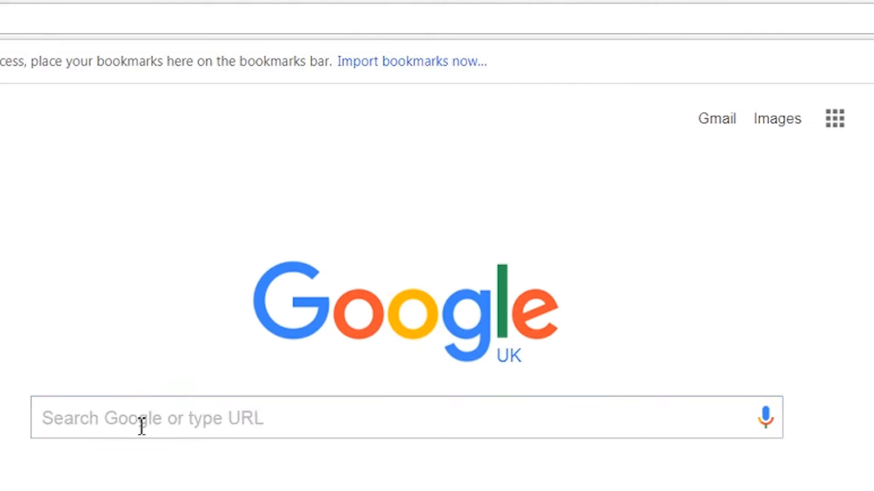
left_click(141, 426)
type("scu")
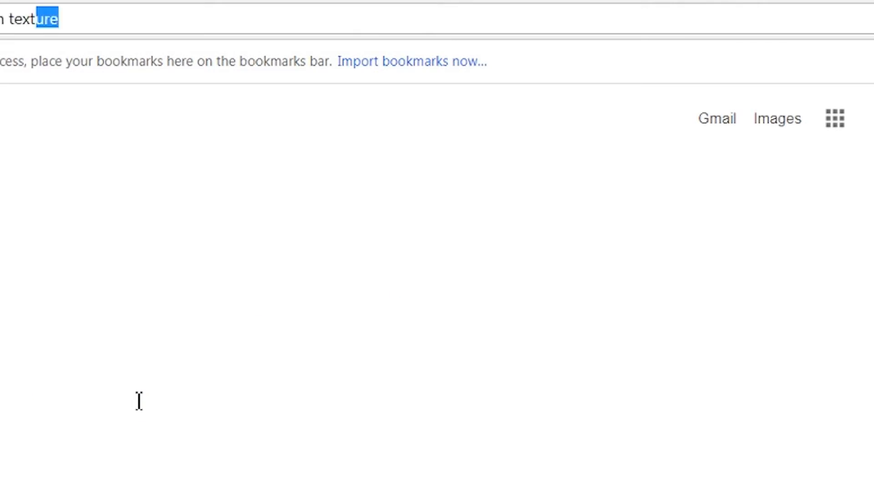
key("Return")
left_click(110, 150)
Find the elephant skin texture from Top Design Mag in the results and save the image.
scroll(273, 384, "down", 8)
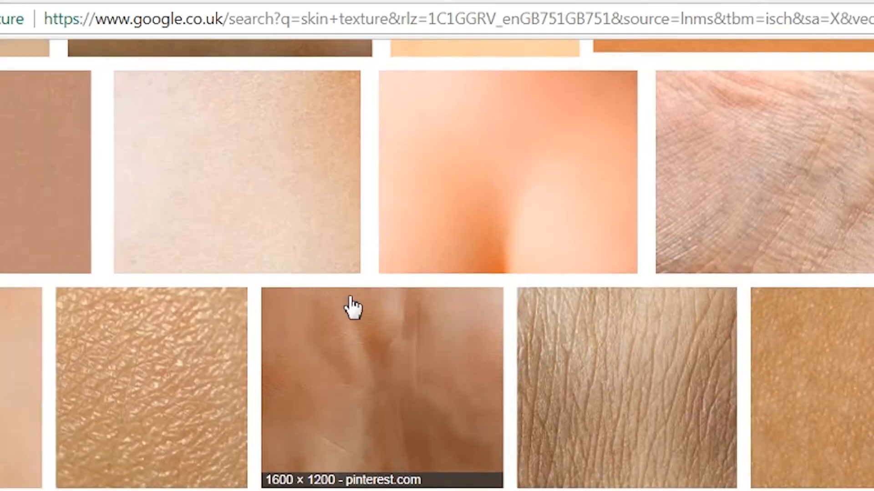
scroll(352, 307, "down", 10)
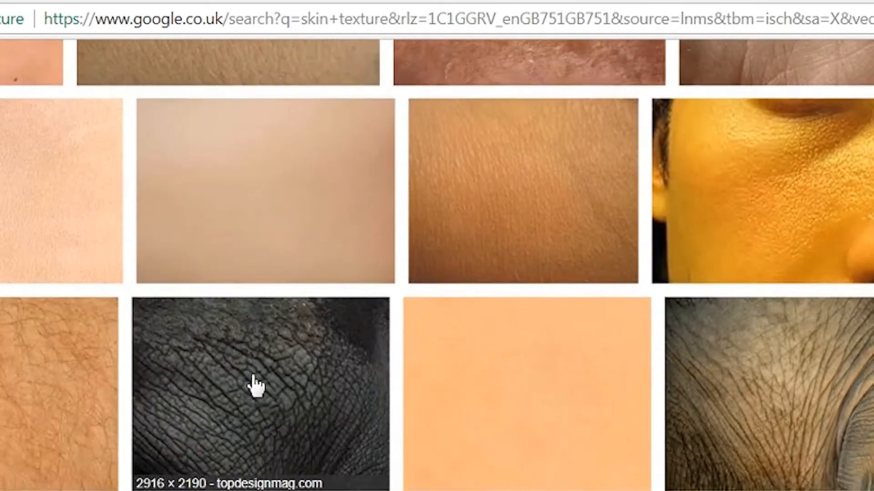
left_click(254, 384)
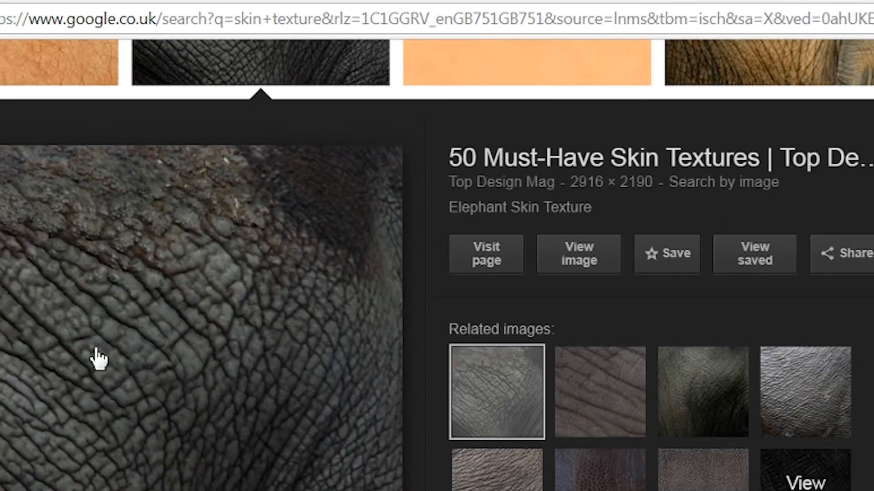
right_click(97, 357)
left_click(201, 196)
left_click(542, 452)
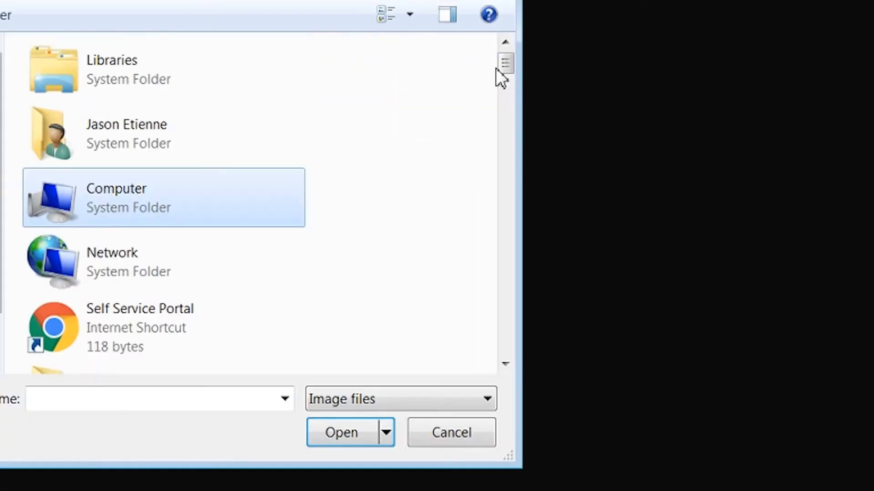
Switch back to Sculptris, load the skin image as the brush texture and draw skin detail over the forehead.
left_click_drag(497, 73, 504, 280)
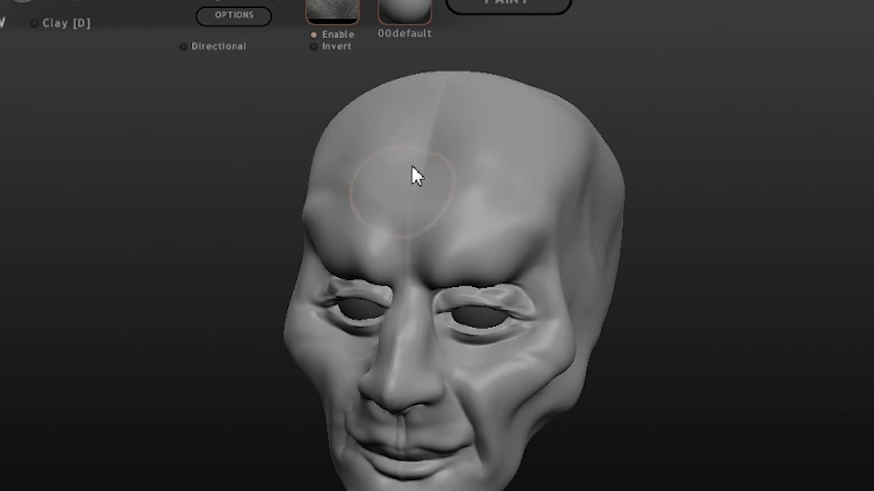
scroll(411, 164, "up", 3)
middle_click_drag(411, 165, 433, 241)
mouse_move(452, 224)
left_mouse_down()
mouse_move(465, 62)
mouse_move(476, 218)
left_mouse_up()
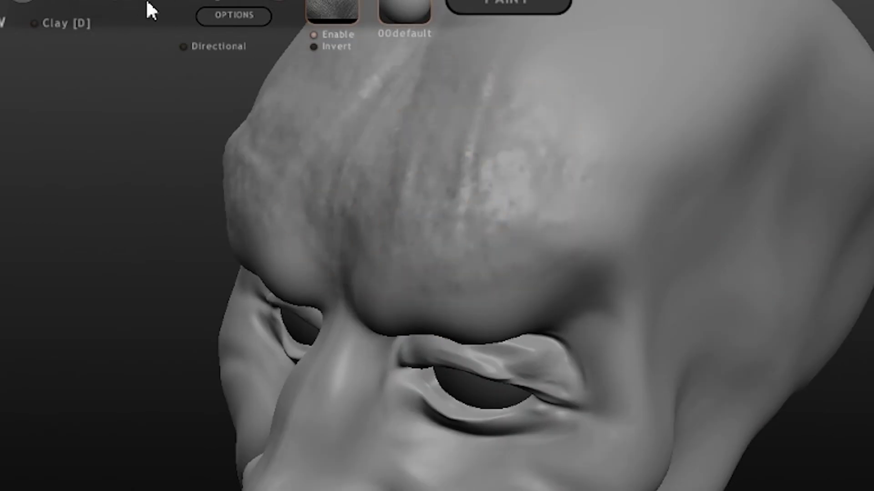
Invert the brush texture, stroke it across the brow and undo the last two strokes.
left_click_drag(45, 291, 218, 299)
mouse_move(355, 273)
left_mouse_down()
mouse_move(195, 214)
mouse_move(187, 179)
left_mouse_up()
left_click_drag(688, 213, 515, 216)
key("ctrl+z")
key("ctrl+z")
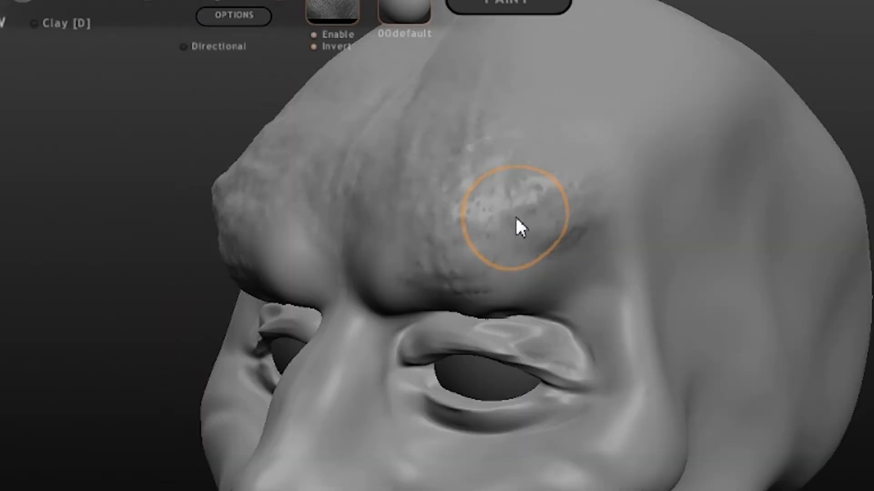
Draw the inverted skin texture over the brow, outer eye corners and cheeks.
mouse_move(91, 287)
left_mouse_down()
mouse_move(175, 292)
mouse_move(175, 345)
left_mouse_up()
left_click_drag(179, 480, 257, 490)
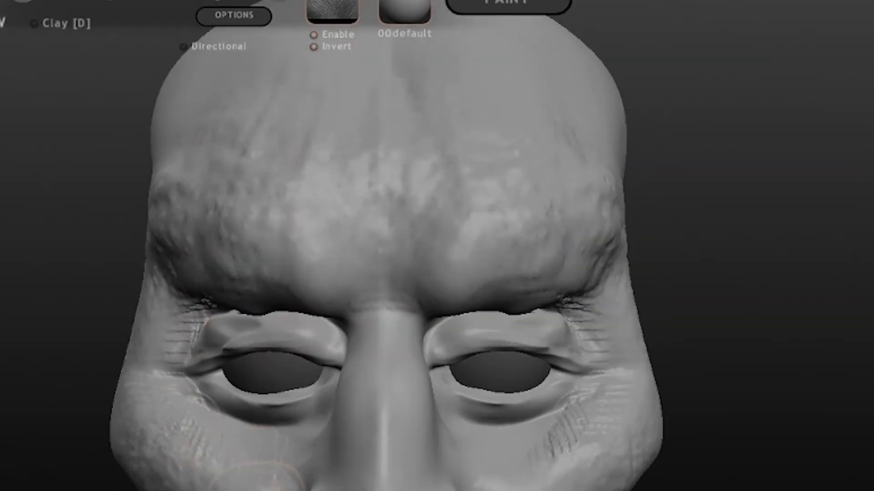
middle_click_drag(258, 490, 282, 490)
scroll(448, 386, "down", 3)
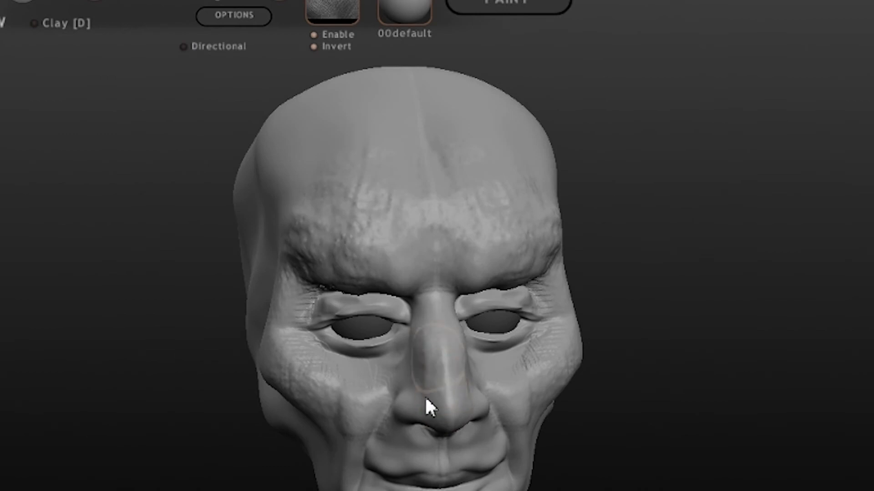
Apply the inverted skin texture to the nose, cheek folds and side of the head below the temple.
middle_click_drag(752, 426, 337, 388)
mouse_move(196, 350)
middle_mouse_down()
mouse_move(267, 347)
mouse_move(409, 410)
middle_mouse_up()
middle_click_drag(506, 478, 409, 490)
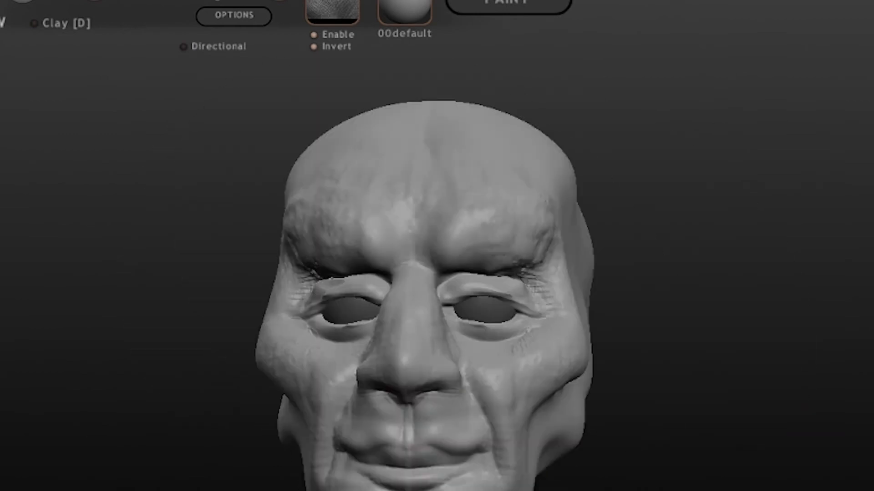
mouse_move(493, 419)
middle_mouse_down()
mouse_move(364, 331)
mouse_move(403, 454)
middle_mouse_up()
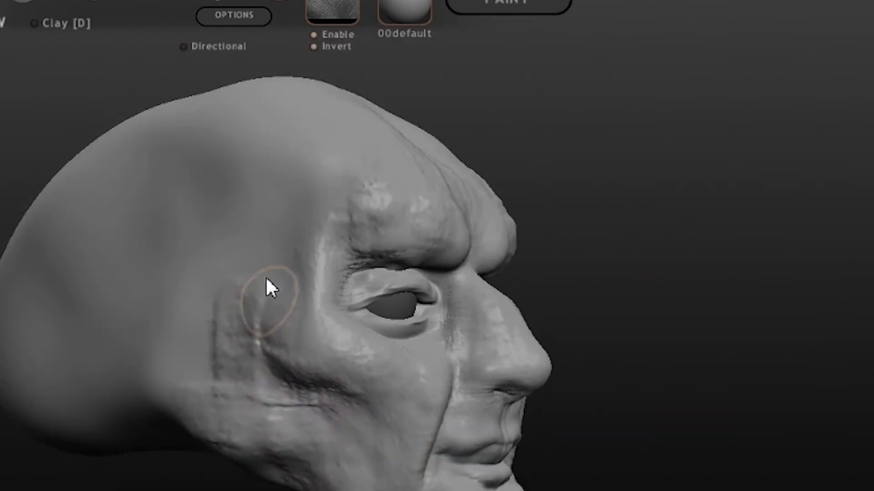
mouse_move(332, 176)
middle_mouse_down()
mouse_move(425, 377)
mouse_move(605, 306)
mouse_move(445, 233)
mouse_move(490, 384)
middle_mouse_up()
Use the textured Crease brush to deepen the nostrils and add wrinkles on the forehead.
key("1")
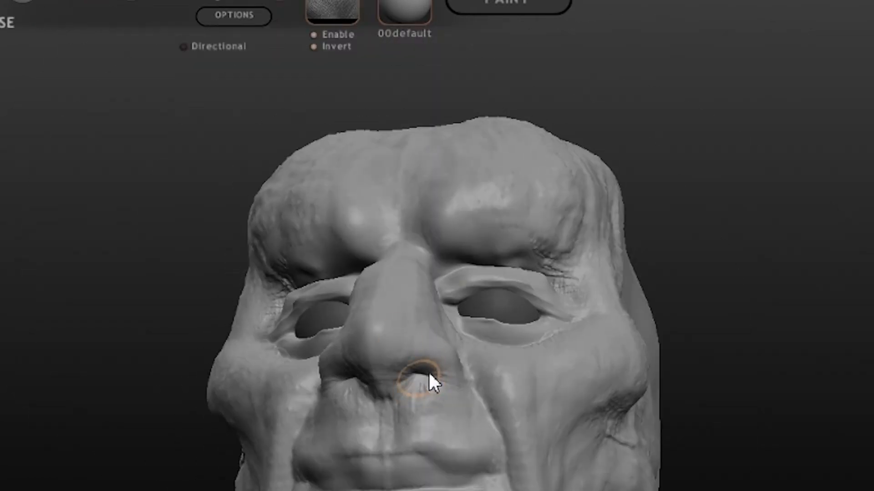
left_click_drag(682, 346, 409, 391)
mouse_move(23, 398)
left_mouse_down()
mouse_move(263, 358)
mouse_move(319, 392)
left_mouse_up()
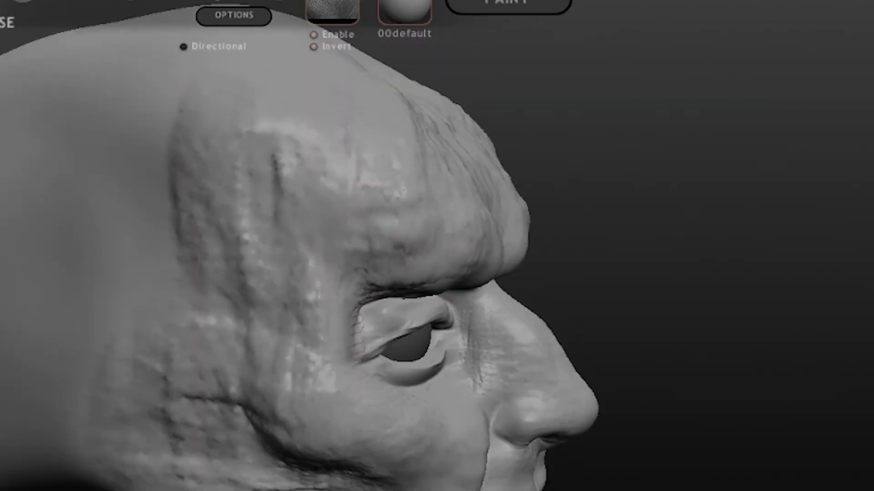
Adjust the nose bridge and brow with the Grab tool, and set up the Scale tool with XYZ on.
key("6")
left_click_drag(587, 453, 368, 453)
left_click_drag(200, 373, 410, 319)
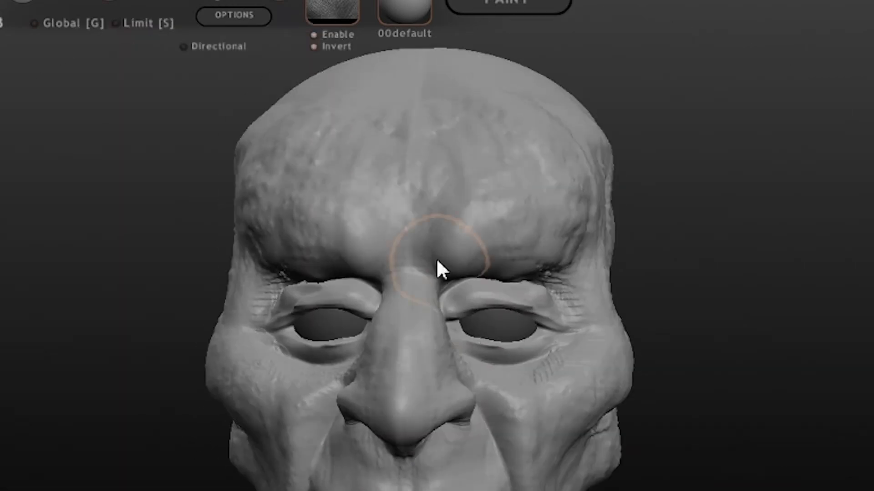
left_click_drag(460, 307, 443, 322)
left_click_drag(673, 319, 473, 310)
mouse_move(72, 341)
left_mouse_down()
mouse_move(275, 320)
mouse_move(306, 273)
mouse_move(130, 250)
mouse_move(58, 321)
mouse_move(766, 312)
mouse_move(331, 233)
left_mouse_up()
key("d")
mouse_move(425, 400)
left_mouse_down()
mouse_move(308, 468)
mouse_move(580, 338)
mouse_move(255, 326)
mouse_move(650, 314)
mouse_move(587, 314)
left_mouse_up()
key("t")
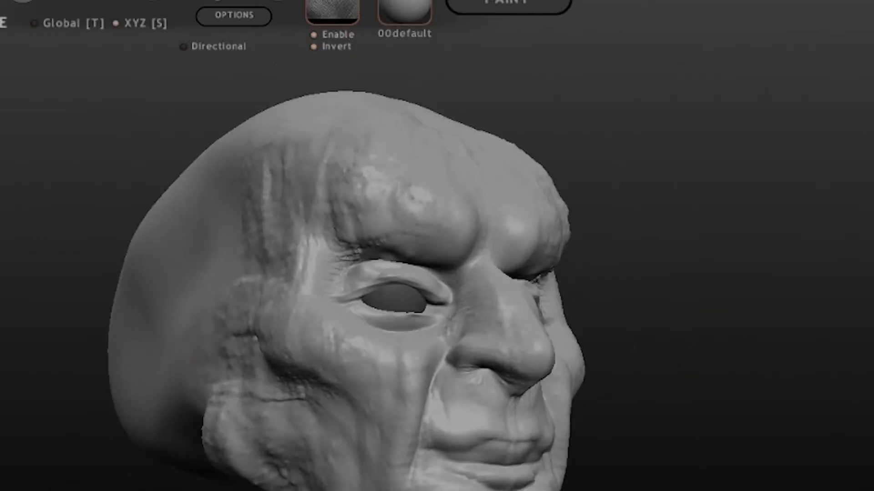
Reshape the side of the jaw with the Grab tool and crease the cheek fold beside the mouth.
key("g")
left_click_drag(236, 428, 282, 476)
left_click_drag(650, 314, 623, 314)
key("c")
left_click_drag(358, 405, 343, 488)
left_click_drag(650, 409, 433, 476)
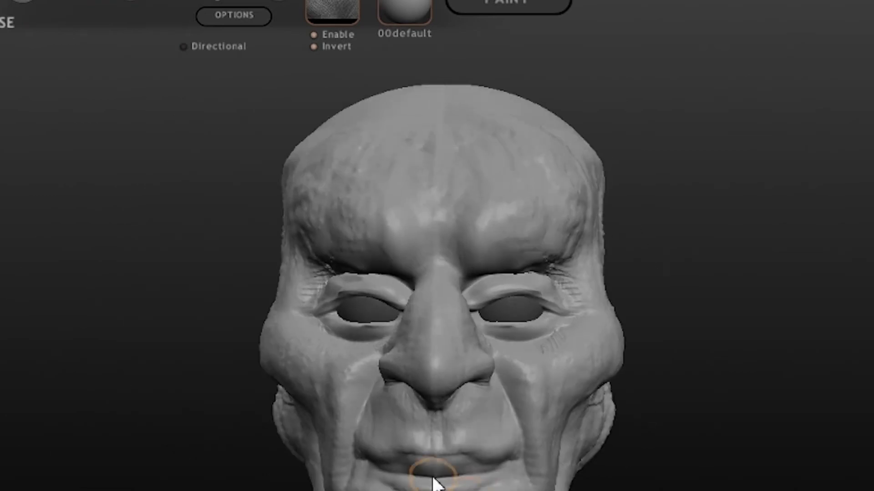
Draw fine skin texture over the upper eyelids and around the eyes with the textured Draw brush.
mouse_move(637, 409)
left_mouse_down()
mouse_move(728, 410)
mouse_move(419, 431)
left_mouse_up()
left_click_drag(805, 460, 787, 483)
scroll(451, 308, "up", 5)
key("g")
key("d")
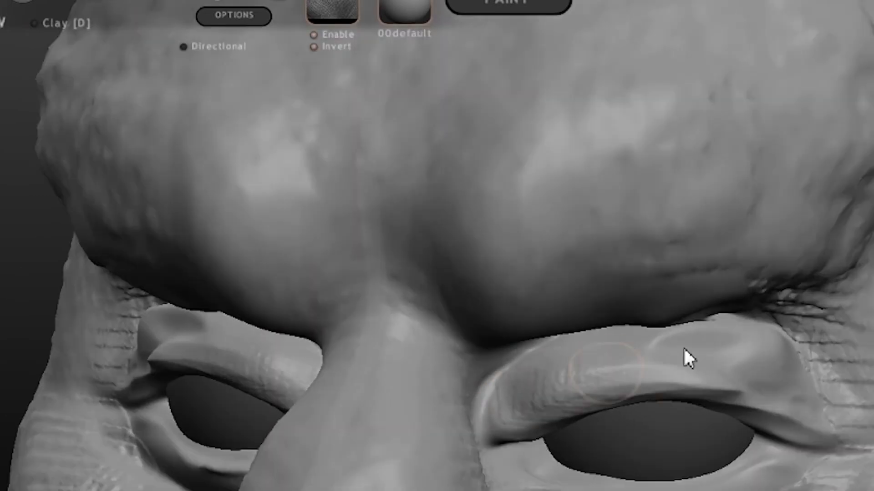
scroll(650, 489, "down", 5)
scroll(816, 459, "up", 3)
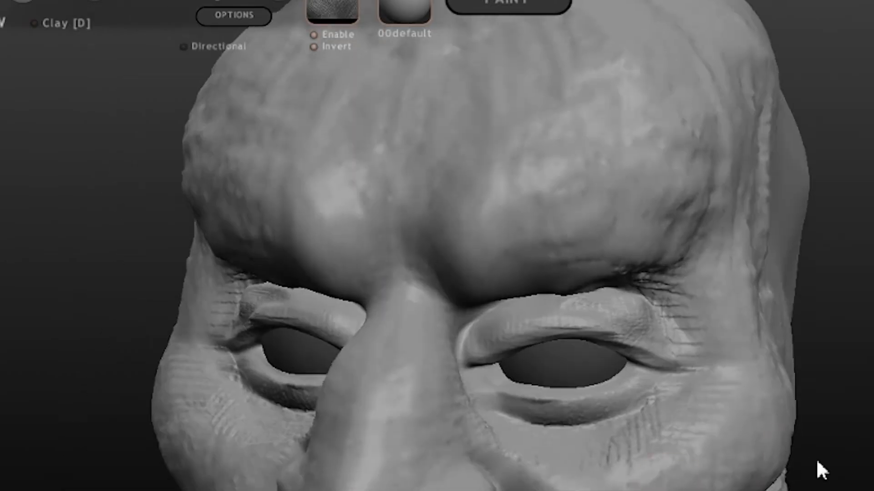
Carve wrinkles under the eyes, across the cheeks and into the brow with the textured Crease brush.
left_click_drag(815, 459, 713, 400, "alt")
key("c")
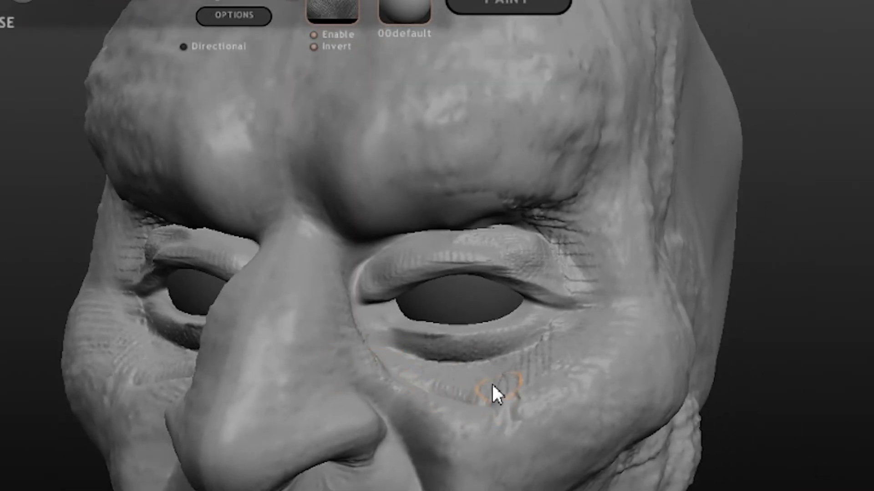
left_click_drag(492, 384, 545, 419)
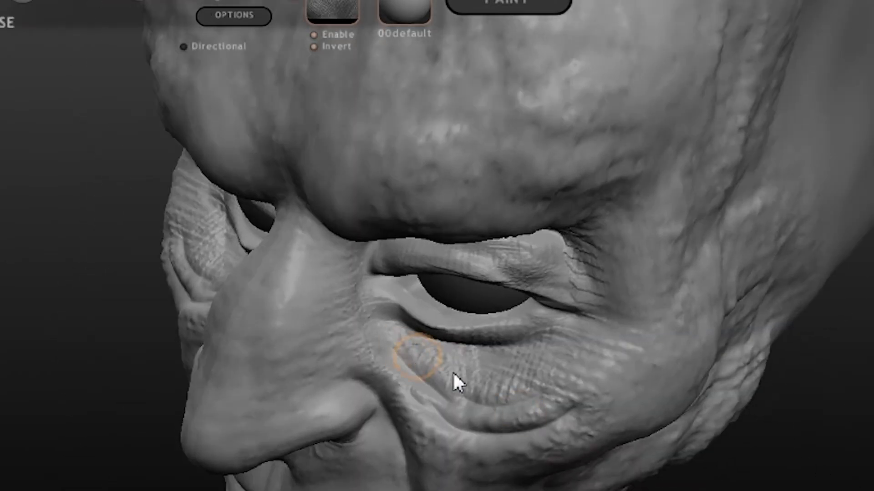
left_click_drag(452, 372, 543, 358)
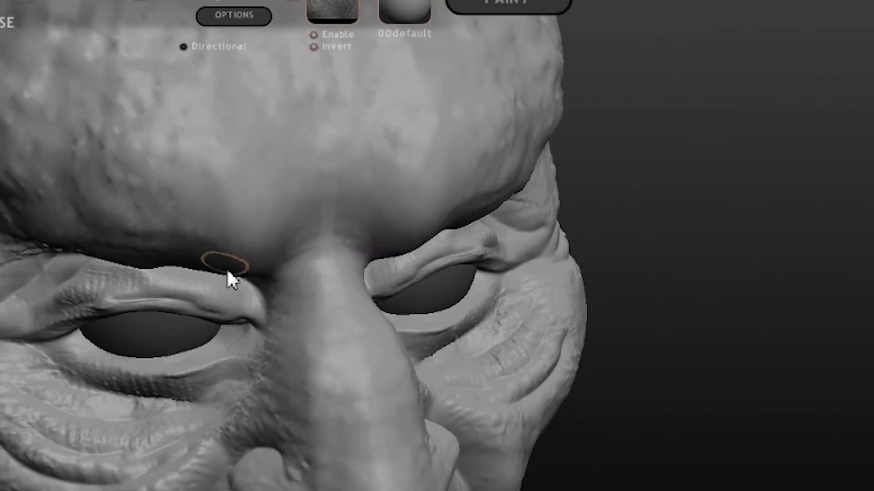
mouse_move(346, 172)
left_mouse_down()
mouse_move(291, 273)
mouse_move(299, 302)
mouse_move(333, 254)
left_mouse_up()
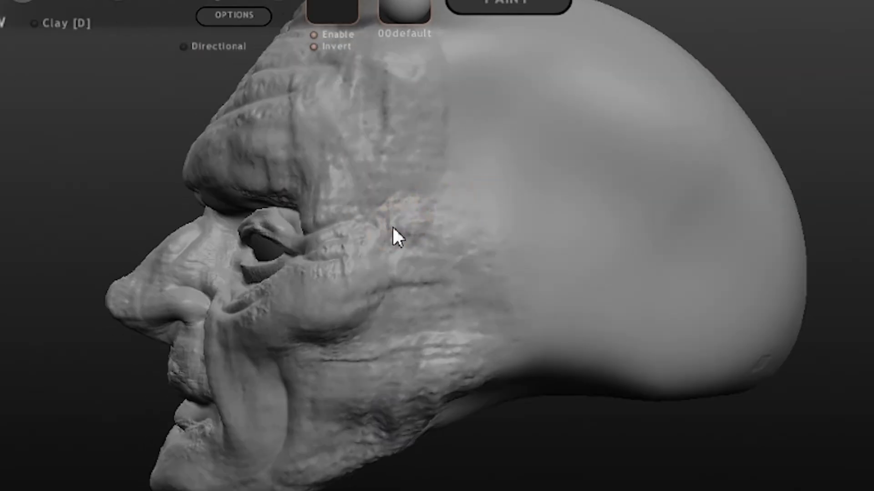
Build up a pointed ear on the side of the head with the Draw brush and flatten its inner area.
mouse_move(394, 236)
left_mouse_down()
mouse_move(509, 157)
mouse_move(421, 296)
left_mouse_up()
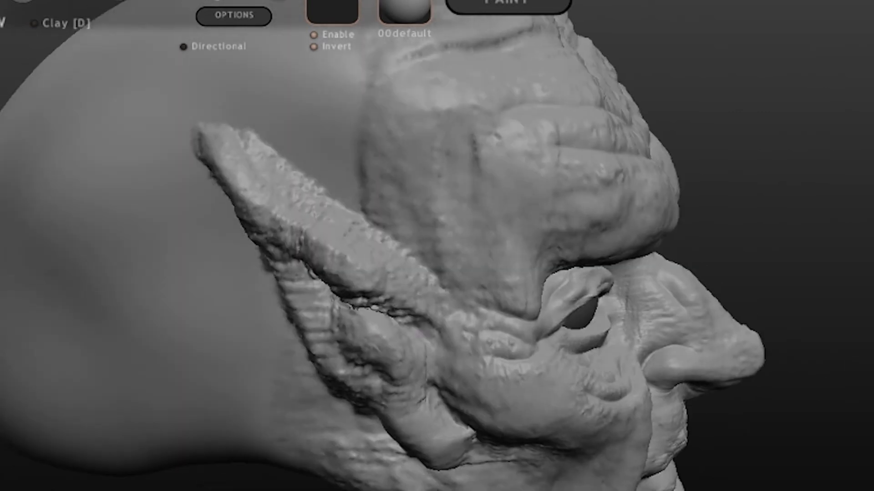
left_click_drag(273, 224, 367, 306)
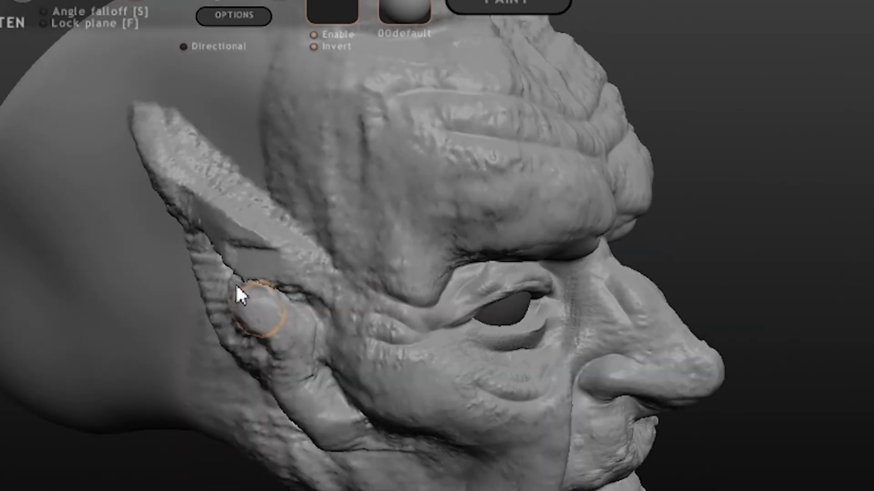
mouse_move(236, 283)
left_mouse_down()
mouse_move(285, 357)
mouse_move(214, 236)
left_mouse_up()
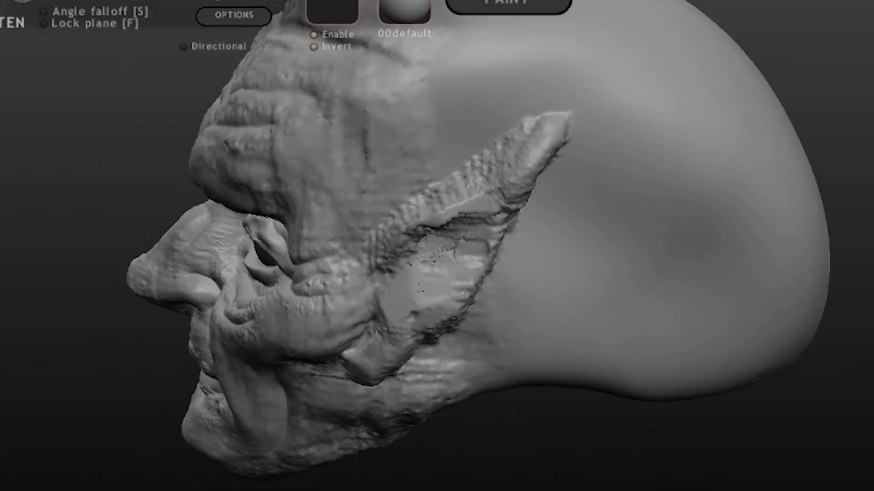
Crease around the ear's outline, from the upper edge over the tip and down to the lobe.
key("c")
left_click_drag(419, 192, 394, 208)
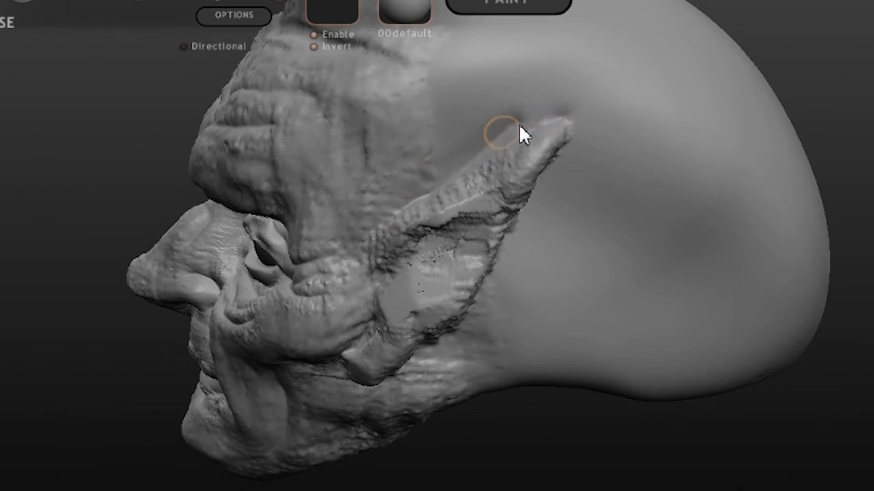
left_click_drag(518, 124, 458, 328)
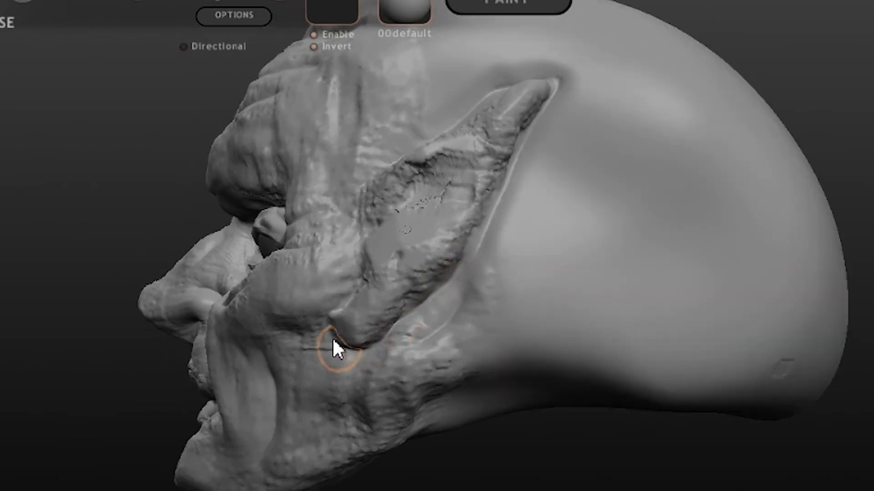
left_click_drag(335, 347, 574, 109)
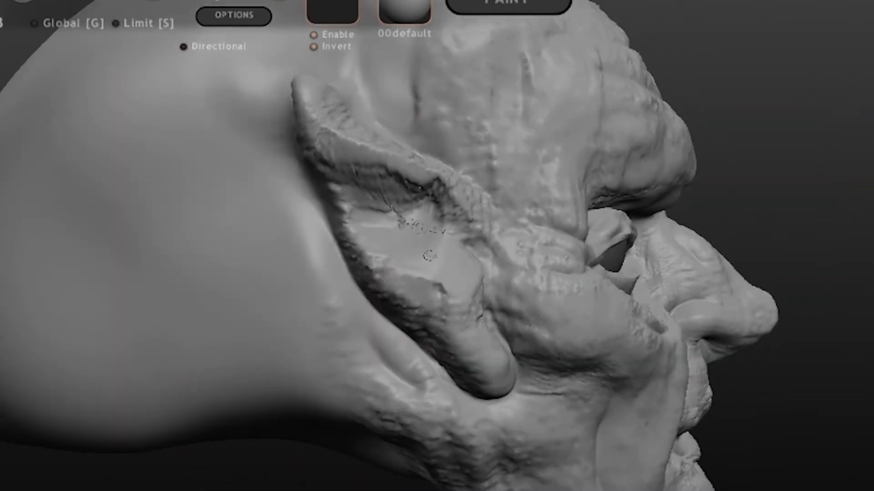
Deepen the inside of the ear below its upper rim with the Crease brush.
key("1")
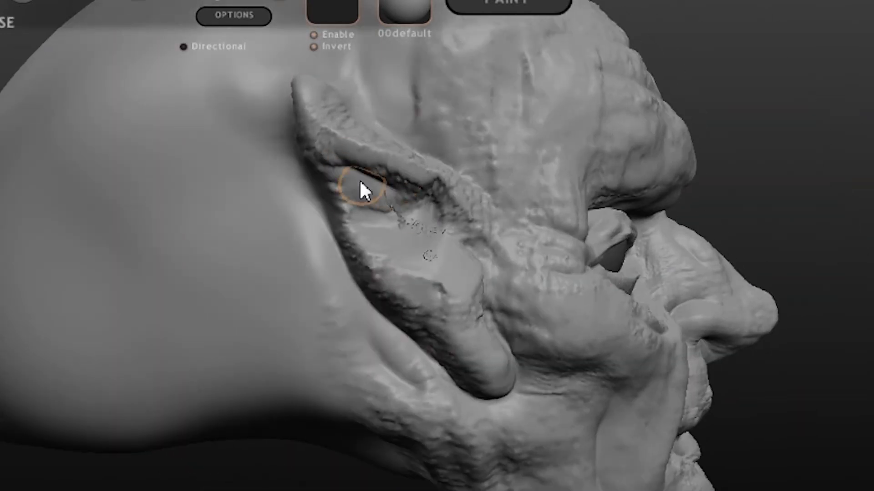
left_click_drag(361, 181, 458, 238)
left_click_drag(351, 172, 452, 228)
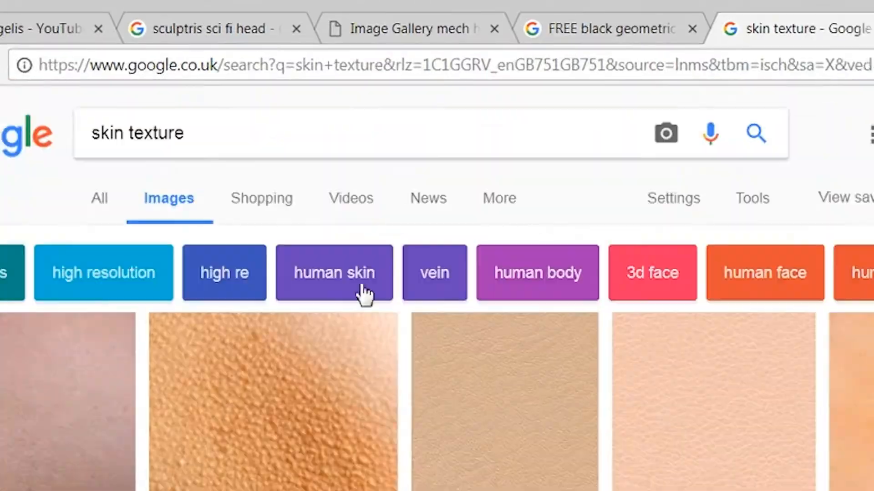
Switch to the browser and search Google Images for "ear".
triple_click(91, 133)
type("ear")
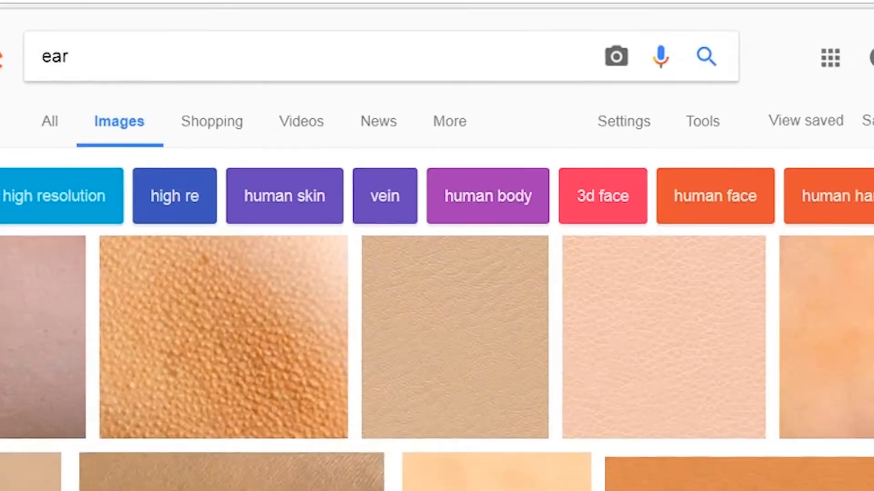
key("Return")
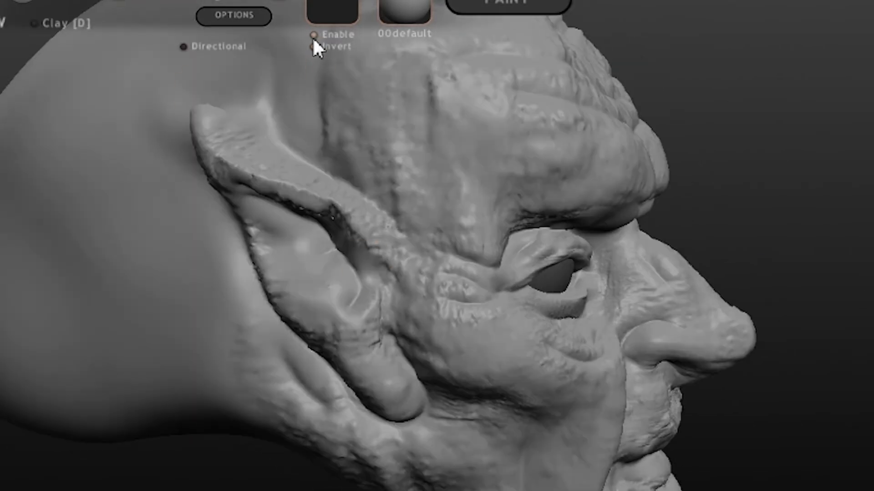
Turn off the brush texture in Sculptris and draw inner folds in the hollow of the ear.
left_click(313, 35)
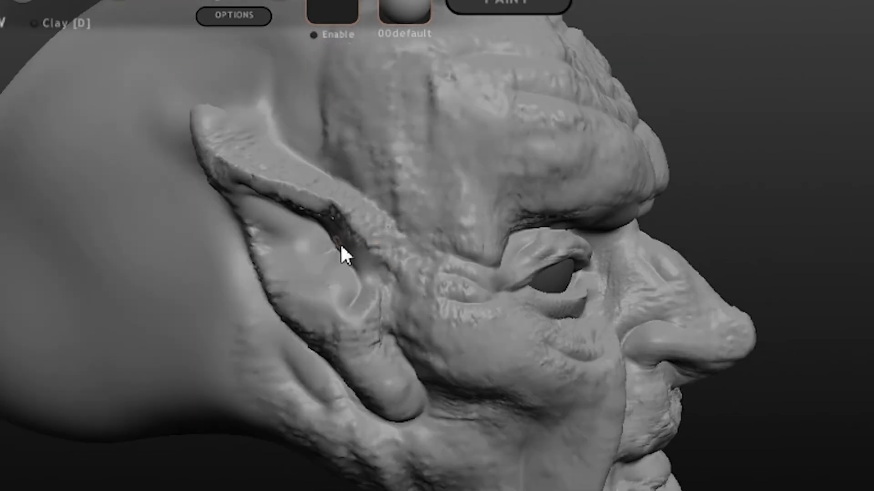
middle_click_drag(340, 243, 380, 226)
mouse_move(365, 219)
left_mouse_down()
mouse_move(366, 246)
mouse_move(370, 226)
mouse_move(363, 238)
left_mouse_up()
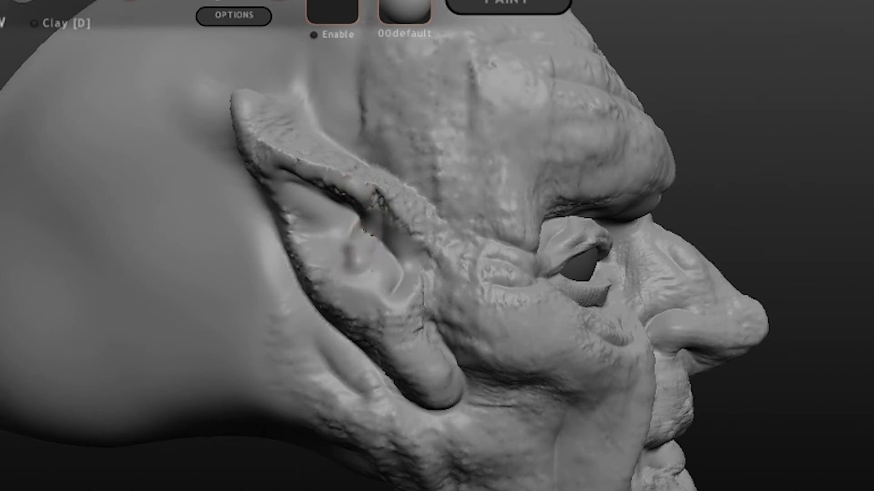
Check the ear's mesh in wireframe and thin the dense area inside it with the Reduce Brush.
key("shift+f")
scroll(473, 287, "up", 3)
middle_click_drag(326, 210, 331, 217)
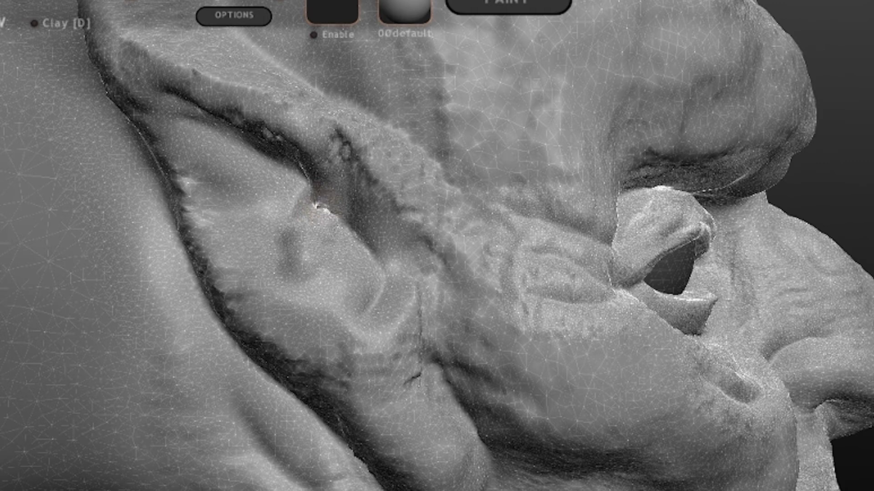
key("b")
left_click_drag(304, 179, 307, 182)
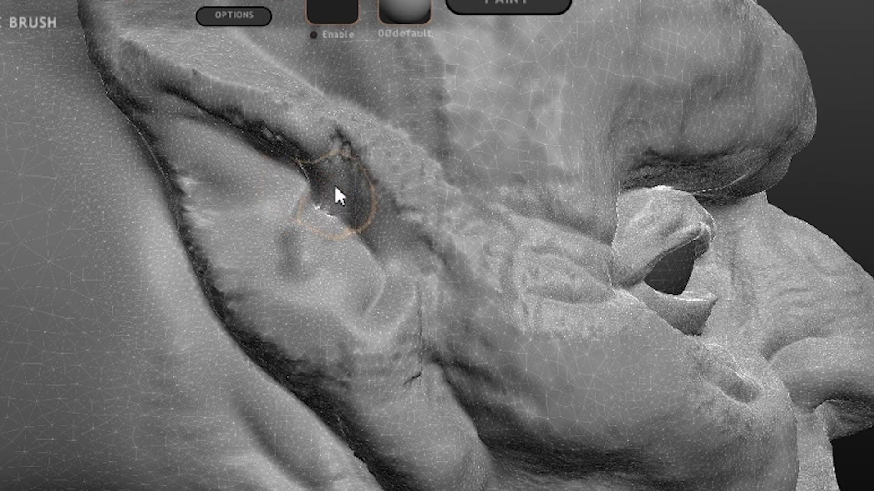
scroll(327, 282, "up", 5)
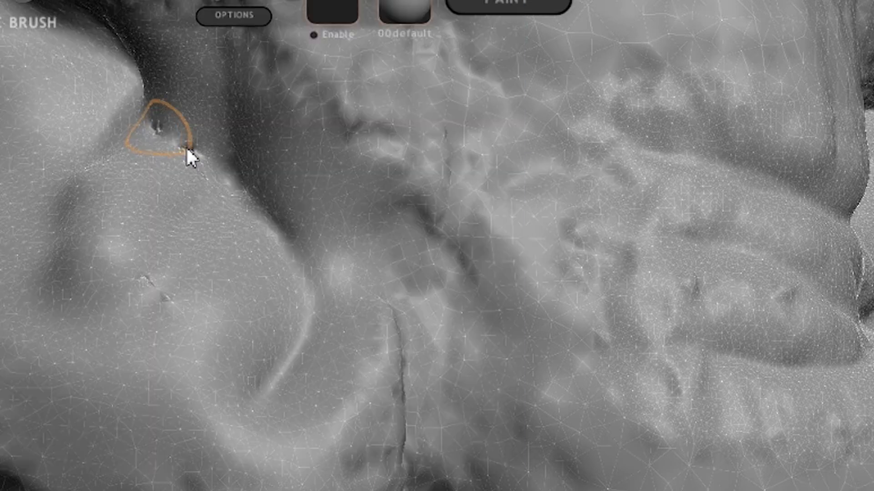
left_click(192, 148)
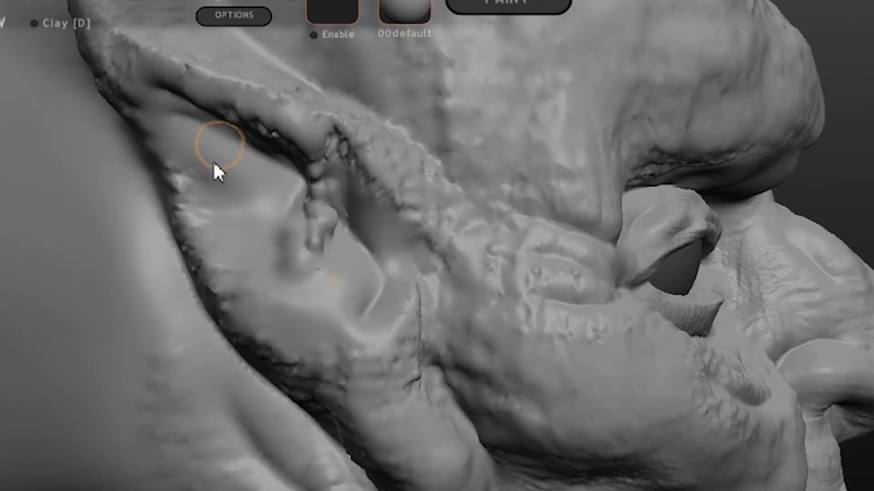
Draw more folds inside the ear, with the Draw brush's Clay option turned on.
mouse_move(364, 200)
left_mouse_down()
mouse_move(361, 302)
mouse_move(347, 294)
mouse_move(299, 326)
left_mouse_up()
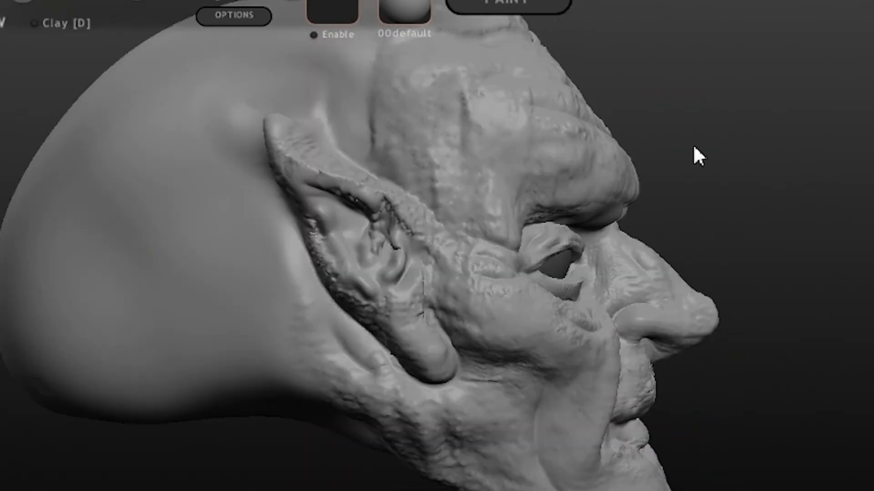
key("d")
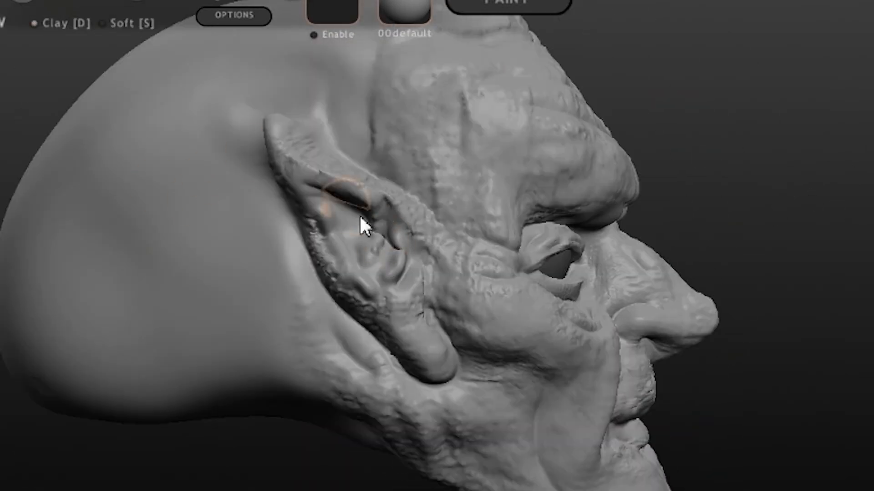
left_click_drag(359, 214, 319, 273)
left_click_drag(725, 192, 591, 205)
Flatten the lumpy inner ear into smooth planes with the Flatten brush.
key("5")
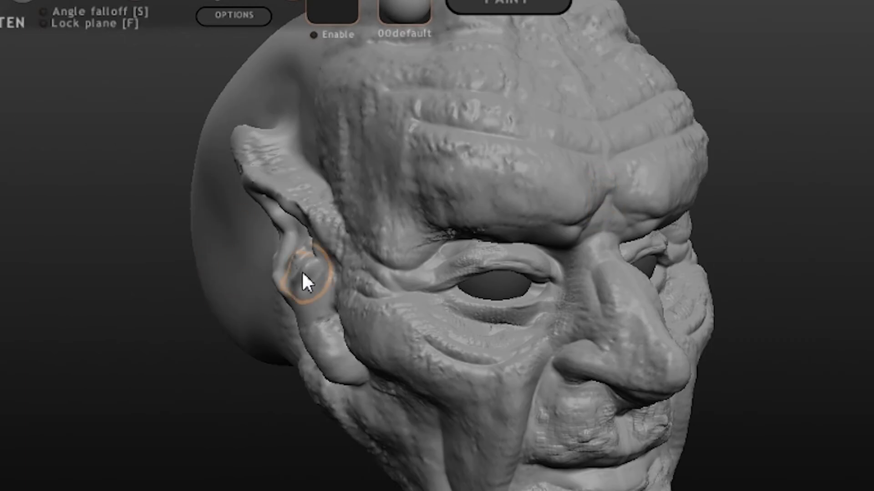
left_click_drag(86, 361, 320, 301)
mouse_move(345, 235)
left_mouse_down()
mouse_move(336, 244)
mouse_move(354, 239)
left_mouse_up()
scroll(710, 238, "up", 3)
middle_click_drag(245, 254, 271, 226)
mouse_move(271, 225)
left_mouse_down()
mouse_move(253, 183)
mouse_move(263, 232)
mouse_move(234, 203)
left_mouse_up()
key("ctrl+s")
left_click(336, 434)
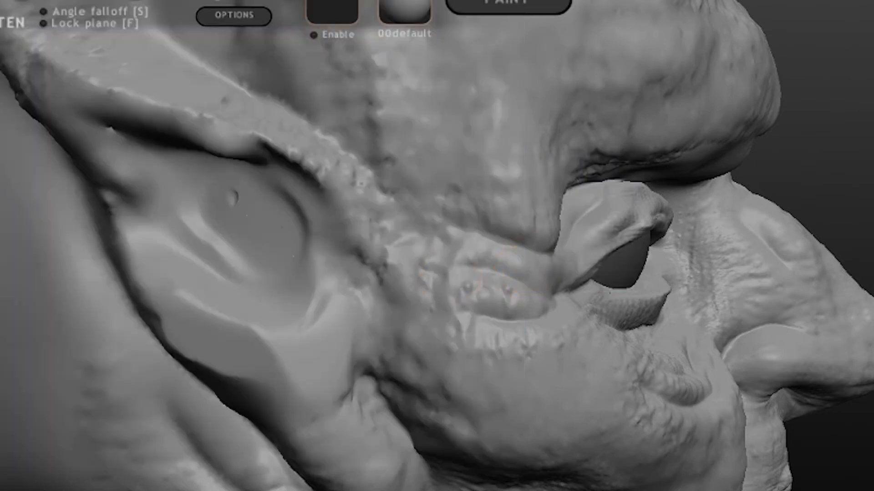
middle_click_drag(364, 252, 145, 253)
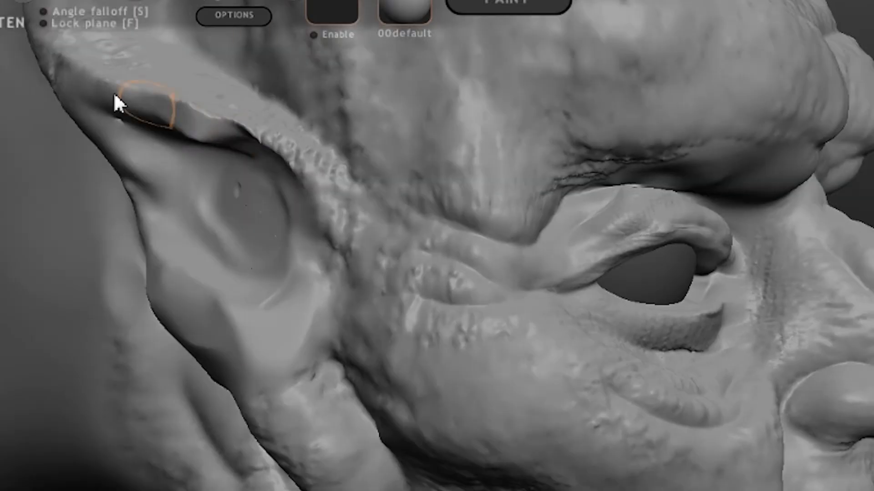
Flatten the ear's upper rim, refine the inner hollow with Crease and check the mesh in wireframe.
left_click_drag(117, 101, 127, 117)
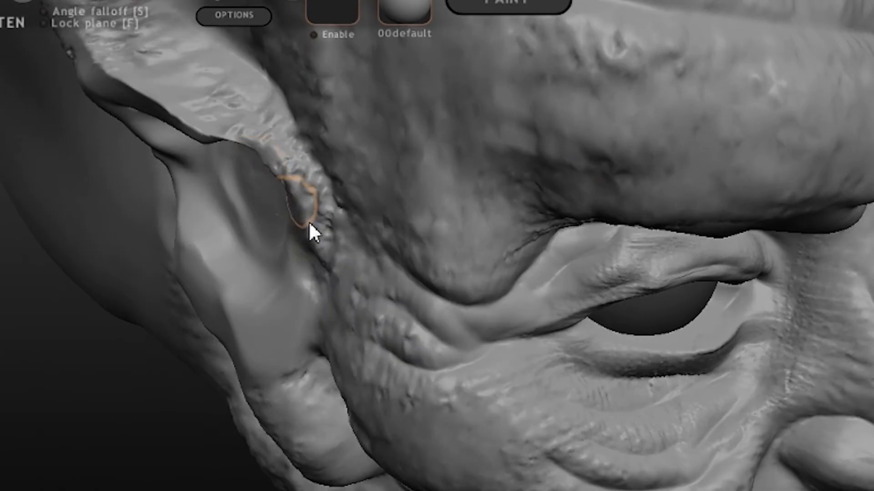
left_click_drag(308, 230, 210, 144)
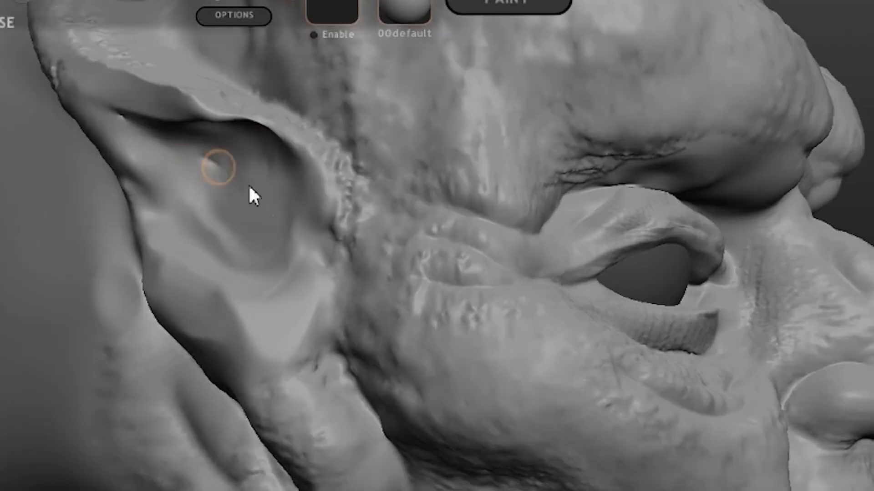
mouse_move(238, 252)
left_mouse_down()
mouse_move(204, 239)
mouse_move(205, 154)
mouse_move(236, 251)
left_mouse_up()
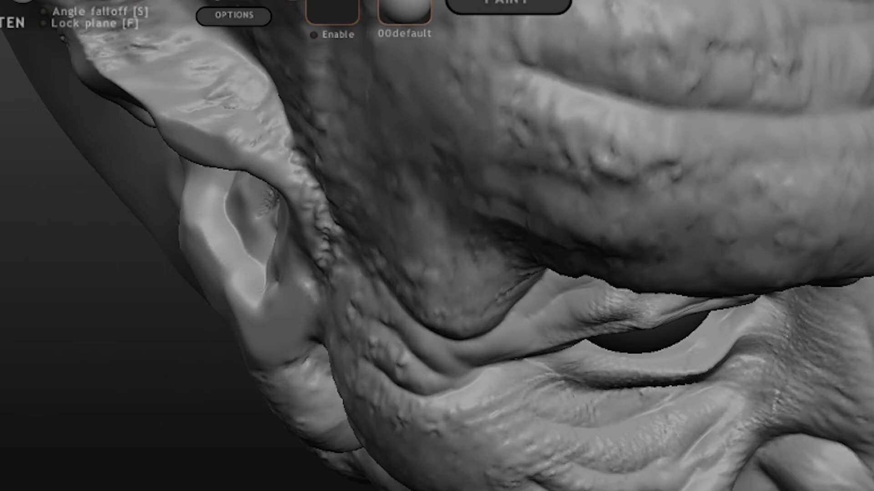
key("w")
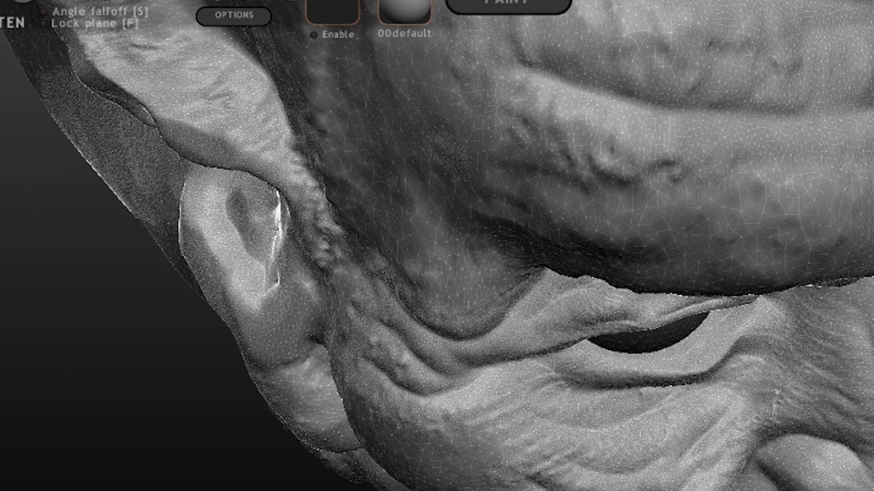
key("w")
Carve long crease lines along the side and over the top of the smooth skull.
mouse_move(16, 242)
left_mouse_down()
mouse_move(1, 227)
mouse_move(199, 178)
mouse_move(507, 215)
mouse_move(0, 228)
mouse_move(786, 312)
mouse_move(640, 273)
mouse_move(728, 345)
mouse_move(548, 289)
mouse_move(647, 397)
mouse_move(873, 309)
left_mouse_up()
key("1")
left_click_drag(401, 161, 167, 258)
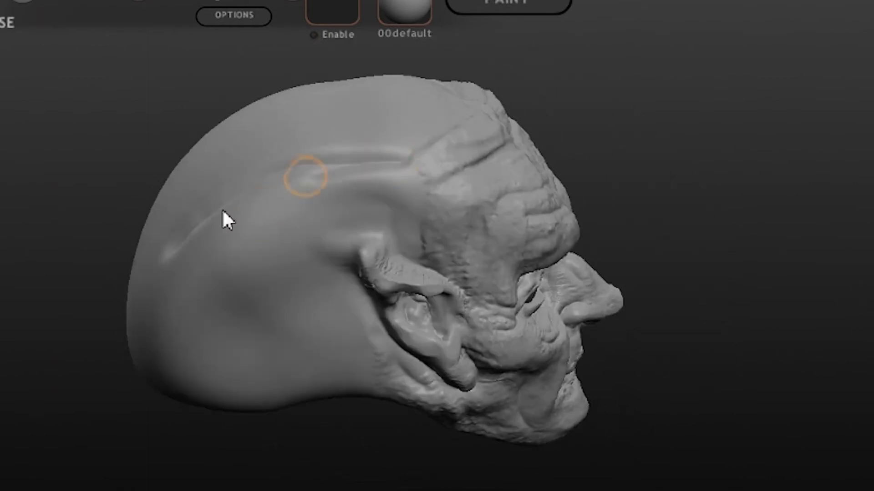
mouse_move(222, 208)
left_mouse_down()
mouse_move(503, 172)
mouse_move(609, 125)
left_mouse_up()
left_click_drag(455, 111, 542, 121)
Extend the creased grooves down the back of the skull.
middle_click_drag(541, 137, 428, 333)
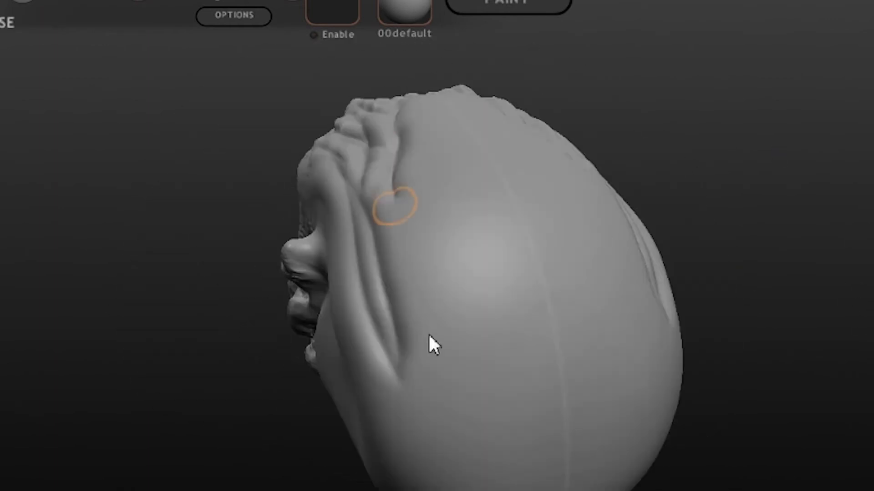
scroll(428, 333, "up", 3)
left_click_drag(364, 232, 396, 373)
scroll(387, 400, "down", 2)
middle_click_drag(379, 414, 337, 419)
scroll(337, 421, "down", 5)
left_click_drag(59, 464, 159, 473)
Pull the skull's ridges outward into points with the Grab tool.
key("6")
mouse_move(408, 272)
middle_mouse_down()
mouse_move(526, 323)
mouse_move(427, 328)
middle_mouse_up()
left_click_drag(505, 150, 566, 123)
middle_click_drag(346, 300, 468, 239)
left_click_drag(401, 232, 473, 200)
mouse_move(473, 200)
middle_mouse_down()
mouse_move(317, 274)
mouse_move(336, 288)
mouse_move(331, 239)
mouse_move(146, 1)
mouse_move(675, 256)
mouse_move(505, 312)
mouse_move(296, 199)
mouse_move(650, 263)
mouse_move(487, 279)
mouse_move(540, 282)
mouse_move(170, 267)
mouse_move(394, 273)
mouse_move(446, 201)
mouse_move(414, 250)
mouse_move(518, 159)
middle_mouse_up()
Undo the last three strokes on the skull.
key("ctrl+z")
key("ctrl+z")
key("ctrl+z")
Pull the ridges on the sides and back of the skull outward into thick spikes with the Grab tool.
mouse_move(684, 199)
middle_mouse_down()
mouse_move(730, 384)
mouse_move(528, 250)
mouse_move(215, 233)
mouse_move(117, 360)
mouse_move(233, 231)
middle_mouse_up()
key("g")
mouse_move(487, 414)
middle_mouse_down()
mouse_move(437, 211)
mouse_move(523, 452)
mouse_move(550, 326)
mouse_move(800, 141)
mouse_move(426, 307)
mouse_move(739, 307)
mouse_move(638, 332)
mouse_move(691, 286)
middle_mouse_up()
mouse_move(524, 246)
middle_mouse_down()
mouse_move(789, 261)
mouse_move(865, 409)
mouse_move(865, 328)
middle_mouse_up()
Flatten the lumps on the upper forehead and front of the skull with the Flatten tool.
key("5")
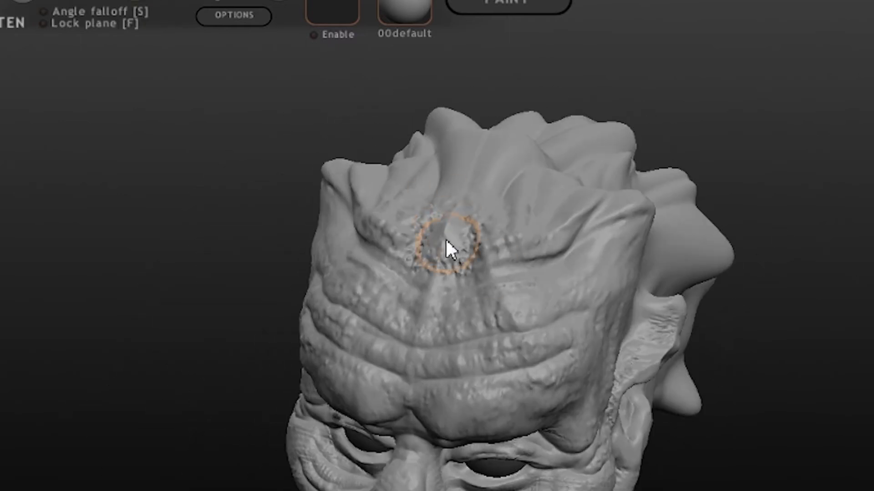
mouse_move(433, 297)
middle_mouse_down()
mouse_move(178, 310)
mouse_move(237, 300)
middle_mouse_up()
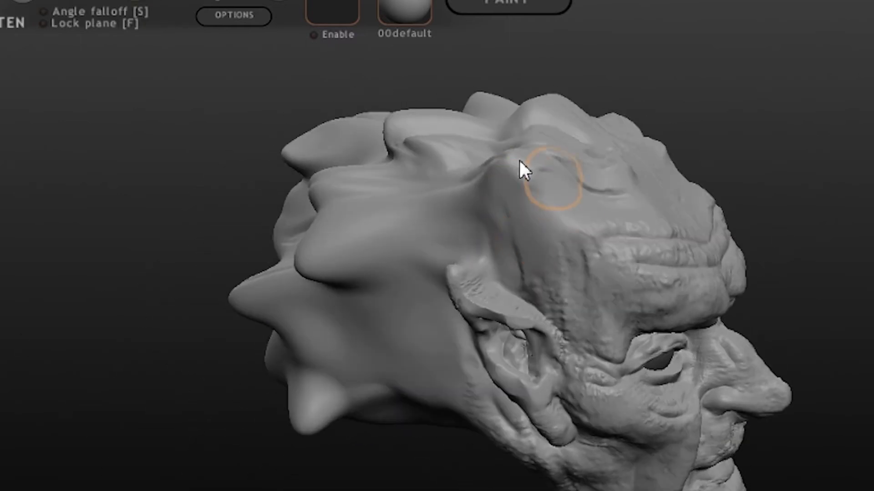
middle_click_drag(519, 160, 454, 303)
Carve creases into the side of the skull between the temple and the ear with the Crease tool.
key("1")
left_click_drag(454, 303, 556, 244)
middle_click_drag(556, 244, 413, 292)
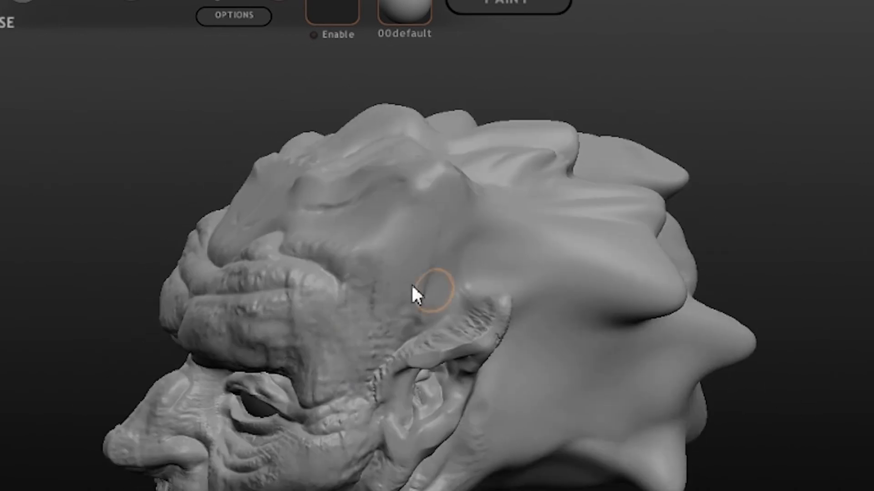
mouse_move(435, 337)
middle_mouse_down()
mouse_move(800, 293)
mouse_move(370, 332)
mouse_move(439, 460)
middle_mouse_up()
mouse_move(378, 291)
left_mouse_down()
mouse_move(360, 399)
mouse_move(428, 457)
left_mouse_up()
mouse_move(427, 457)
middle_mouse_down()
mouse_move(455, 487)
mouse_move(474, 490)
middle_mouse_up()
Flatten the centre of the upper forehead into a smooth plane above the brow wrinkles.
key("5")
mouse_move(337, 314)
left_mouse_down()
mouse_move(324, 353)
mouse_move(373, 309)
left_mouse_up()
middle_click_drag(614, 300, 507, 347)
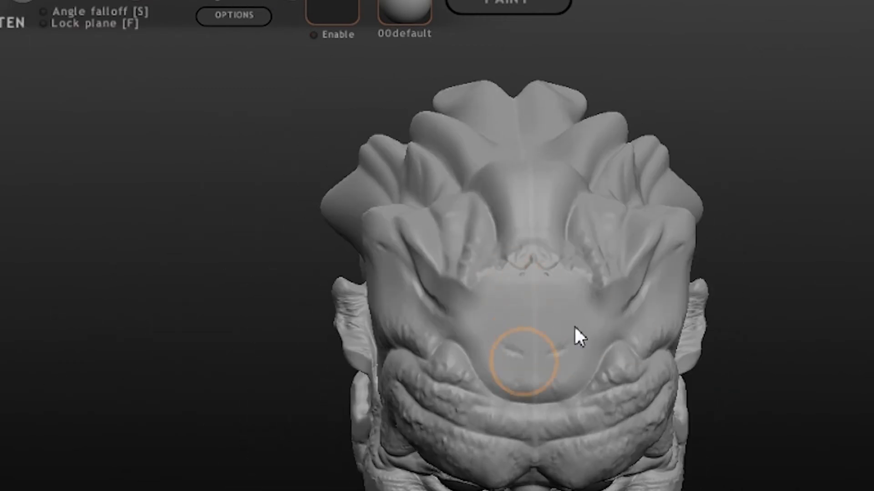
middle_click_drag(577, 335, 454, 253)
mouse_move(653, 429)
middle_mouse_down()
mouse_move(327, 391)
mouse_move(350, 354)
mouse_move(717, 384)
mouse_move(220, 433)
mouse_move(668, 298)
mouse_move(382, 222)
mouse_move(679, 176)
mouse_move(696, 161)
mouse_move(797, 156)
mouse_move(408, 302)
mouse_move(227, 305)
mouse_move(501, 409)
mouse_move(137, 319)
mouse_move(296, 287)
mouse_move(566, 272)
middle_mouse_up()
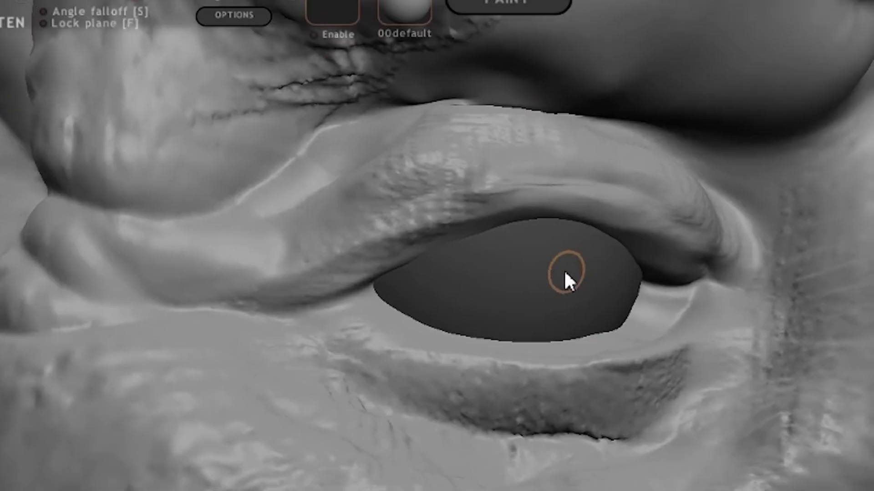
mouse_move(150, 229)
middle_mouse_down()
mouse_move(147, 239)
mouse_move(501, 410)
mouse_move(735, 220)
mouse_move(546, 291)
middle_mouse_up()
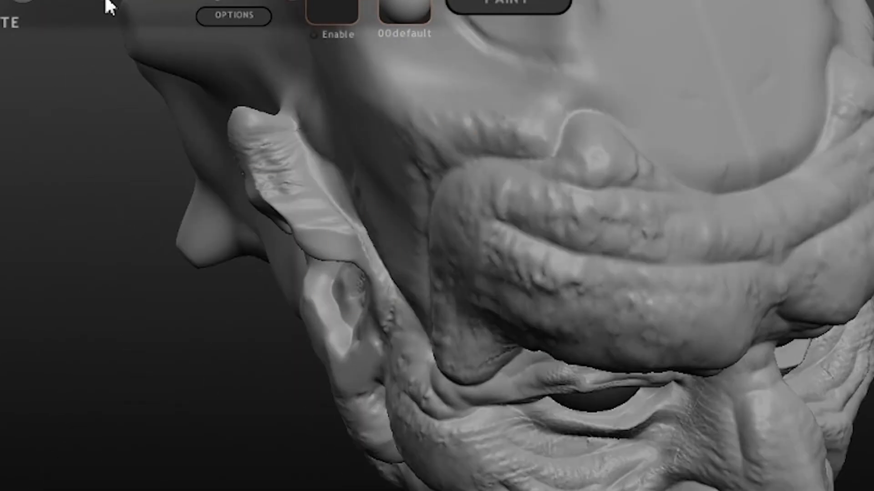
Save the sculpt and enter paint mode with black as the paint colour.
key("shift+s")
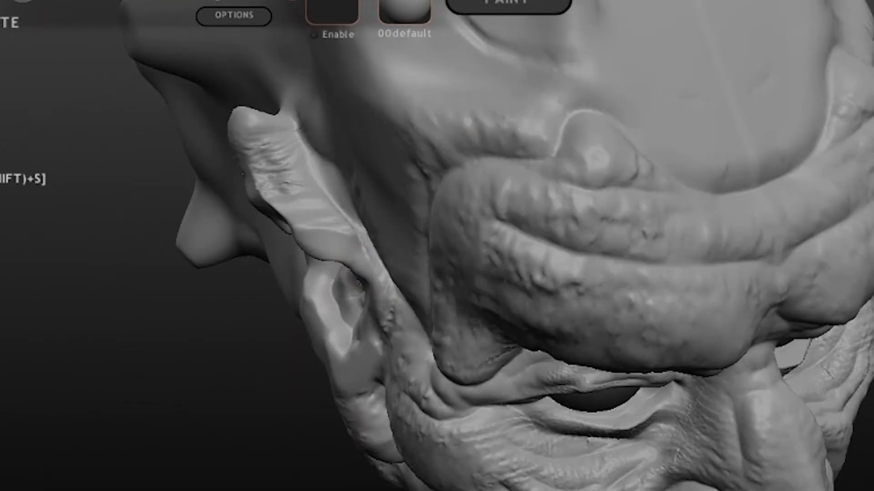
left_click_drag(350, 266, 368, 302)
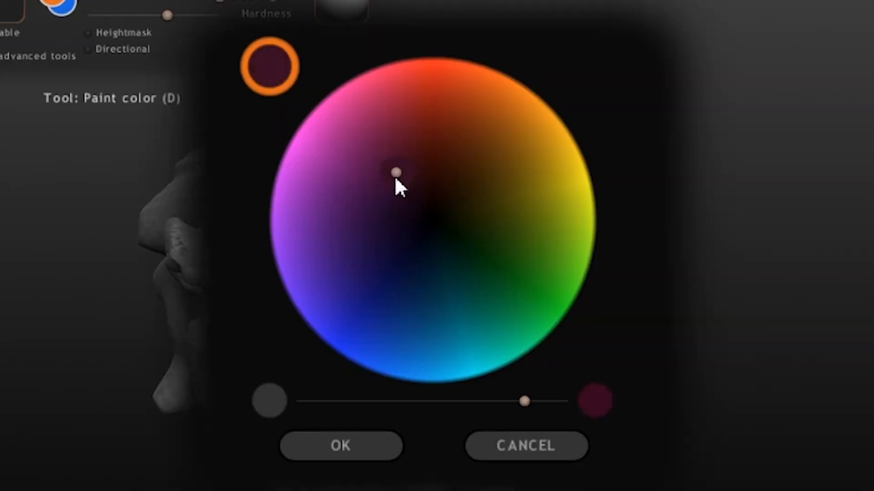
mouse_move(395, 177)
left_mouse_down()
mouse_move(459, 217)
mouse_move(423, 246)
left_mouse_up()
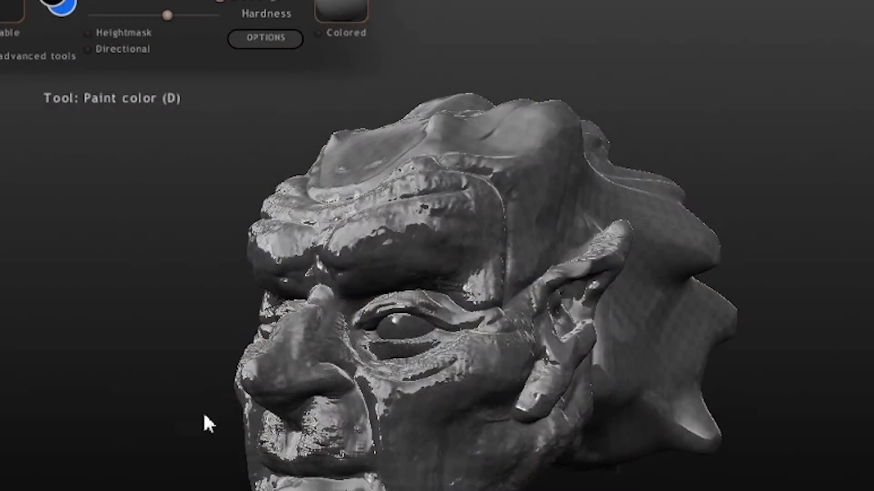
Cover the face, ears and spiky skull with a black base coat using a large paint brush.
left_click_drag(203, 412, 406, 331)
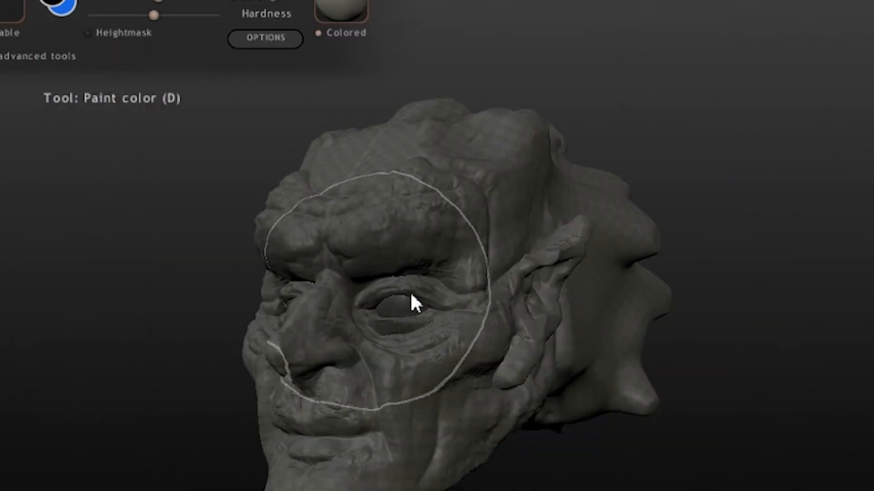
mouse_move(410, 302)
left_mouse_down()
mouse_move(361, 154)
mouse_move(281, 429)
mouse_move(351, 455)
left_mouse_up()
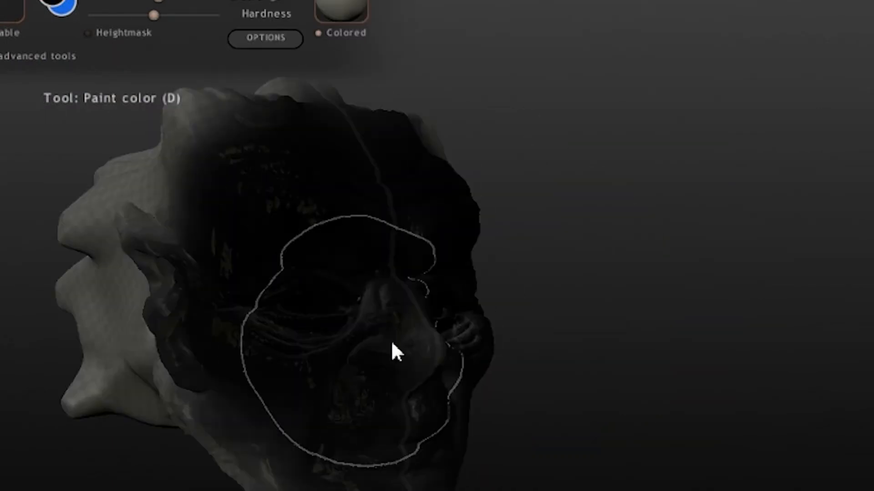
mouse_move(391, 341)
left_mouse_down()
mouse_move(94, 241)
mouse_move(190, 440)
mouse_move(129, 200)
left_mouse_up()
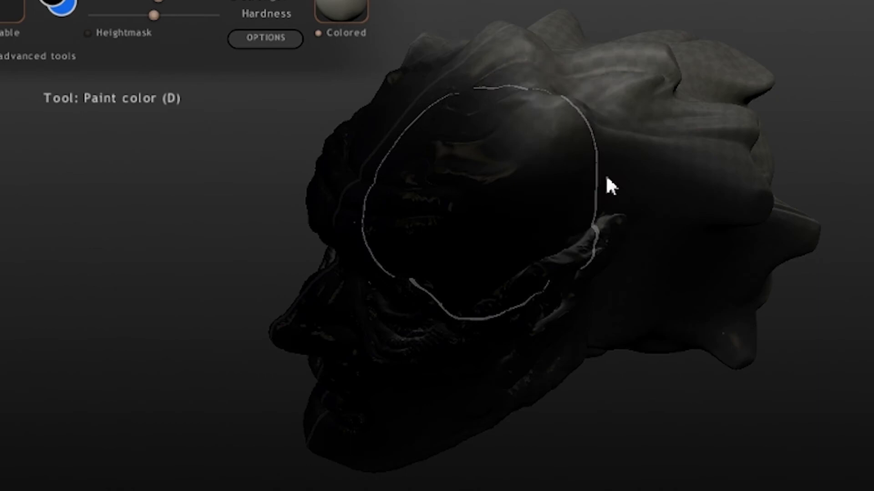
mouse_move(607, 185)
left_mouse_down()
mouse_move(745, 141)
mouse_move(674, 82)
mouse_move(714, 86)
left_mouse_up()
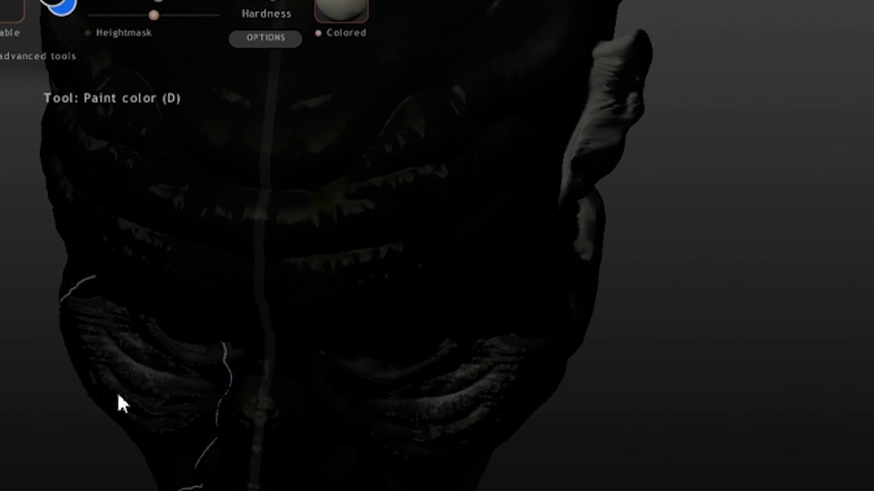
left_click_drag(118, 404, 278, 378)
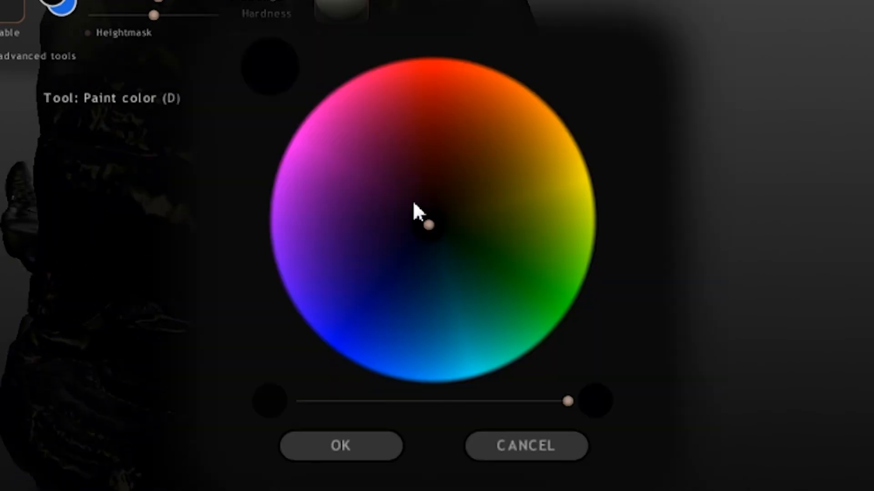
Change the paint colour to a muted, partly desaturated brown.
left_click_drag(415, 211, 492, 145)
left_click(387, 401)
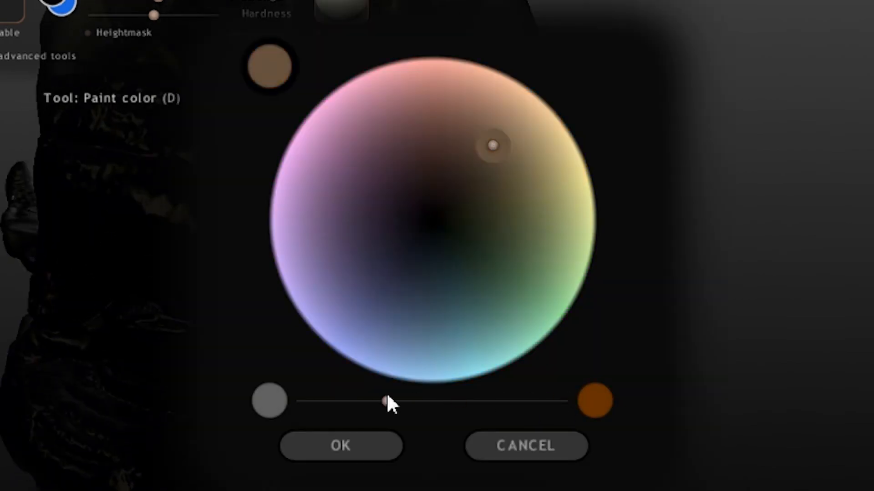
left_click(340, 446)
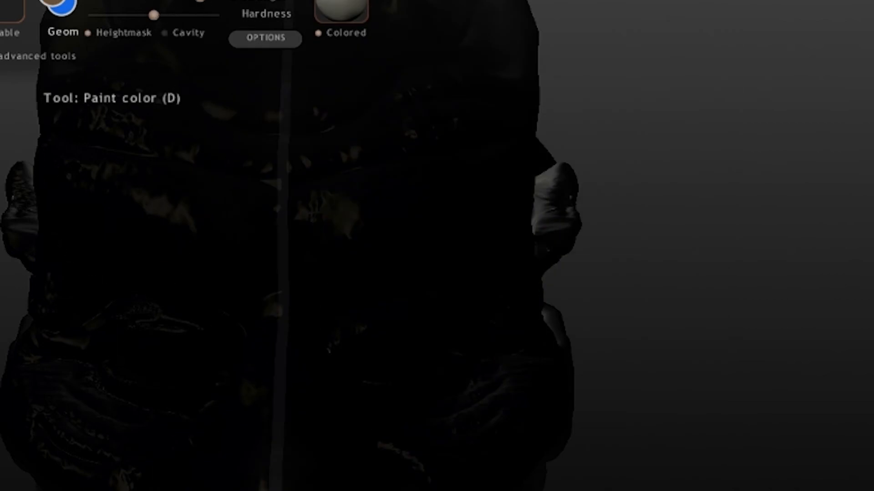
Lower the brush hardness and dab brown onto the brow bulges, eyelids, outer eye corners and cheekbones.
left_click_drag(156, 206, 169, 227)
left_click(128, 15)
left_click_drag(154, 359, 128, 323)
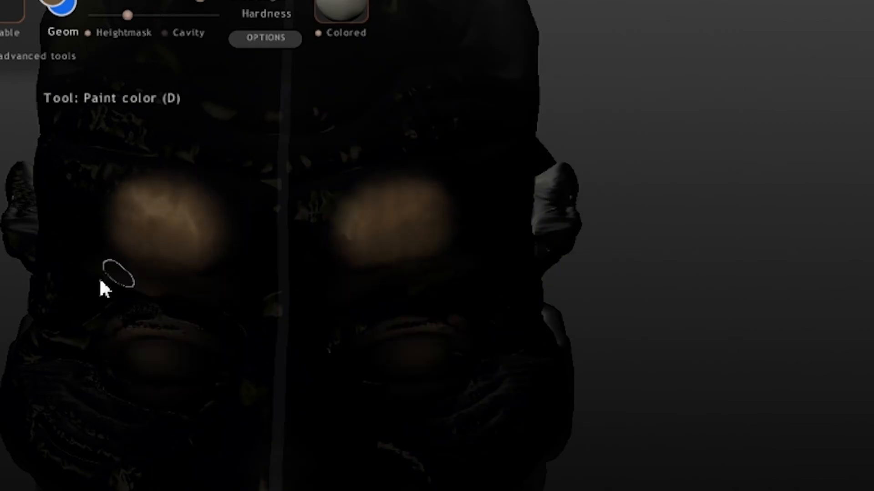
left_click_drag(100, 280, 89, 304)
left_click(201, 320)
mouse_move(233, 233)
right_mouse_down()
mouse_move(286, 195)
mouse_move(235, 236)
right_mouse_up()
left_click_drag(75, 430, 67, 313)
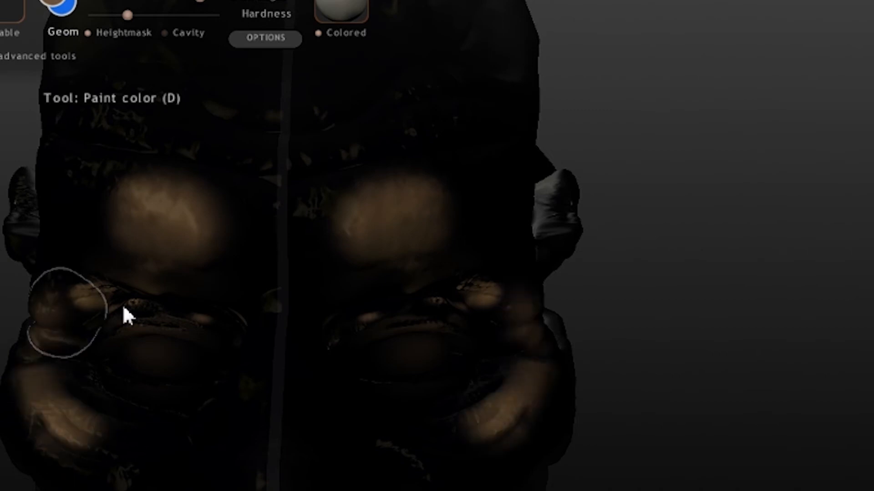
Extend the brown paint over the brow, nose and raised folds around the eyes, leaving the recesses black.
mouse_move(127, 316)
left_mouse_down()
mouse_move(86, 269)
mouse_move(253, 142)
mouse_move(269, 244)
mouse_move(273, 478)
left_mouse_up()
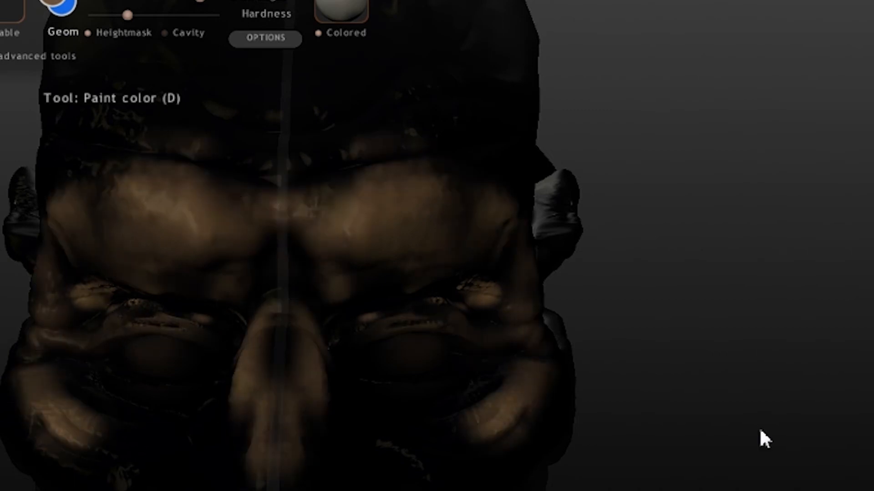
mouse_move(761, 430)
left_mouse_down()
mouse_move(269, 419)
mouse_move(166, 388)
mouse_move(222, 471)
mouse_move(355, 450)
left_mouse_up()
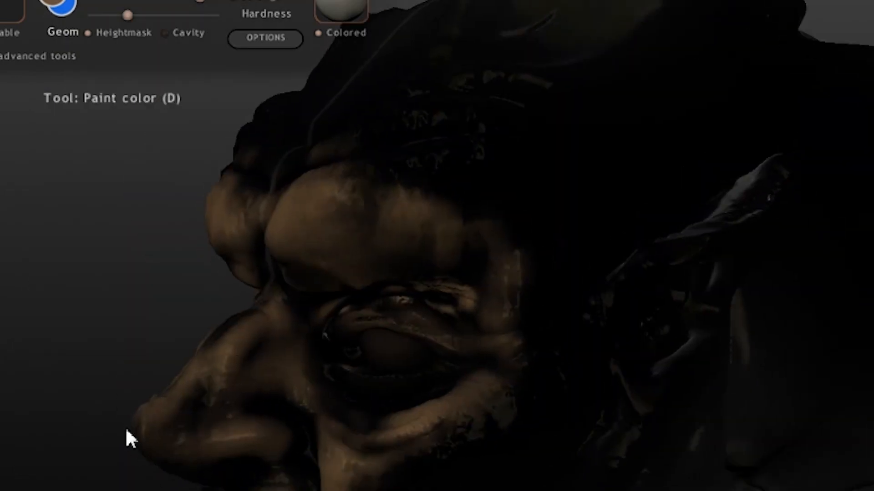
left_click_drag(126, 431, 409, 423)
mouse_move(282, 260)
left_mouse_down()
mouse_move(116, 304)
mouse_move(1, 429)
mouse_move(18, 489)
mouse_move(266, 471)
left_mouse_up()
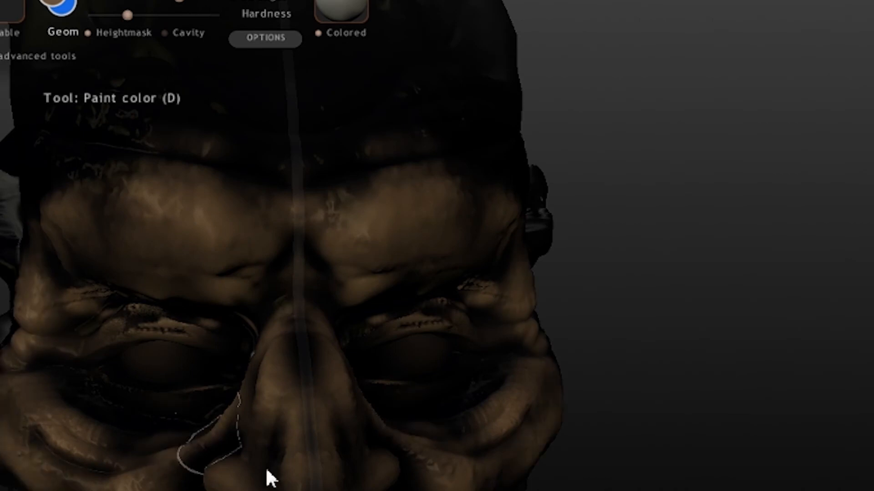
mouse_move(683, 483)
left_mouse_down()
mouse_move(550, 489)
mouse_move(610, 489)
left_mouse_up()
left_click_drag(238, 263, 172, 381)
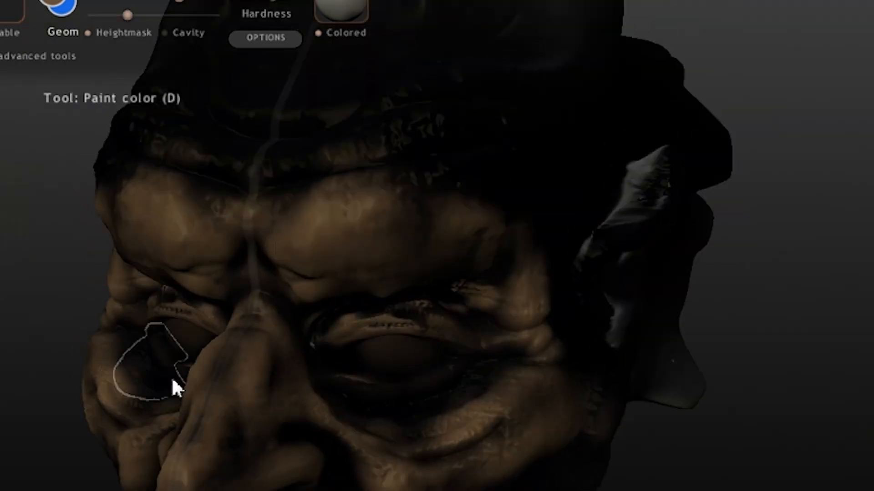
Paint the cheeks, lips, jaw, ears and forehead wrinkles brown, keeping the deep creases dark.
mouse_move(9, 423)
left_mouse_down()
mouse_move(448, 473)
mouse_move(447, 490)
mouse_move(313, 477)
mouse_move(417, 376)
mouse_move(515, 302)
mouse_move(591, 216)
mouse_move(388, 212)
mouse_move(277, 223)
left_mouse_up()
scroll(448, 473, "down", 3)
mouse_move(182, 214)
left_mouse_down()
mouse_move(236, 327)
mouse_move(352, 198)
mouse_move(292, 291)
left_mouse_up()
left_click_drag(14, 451, 51, 384)
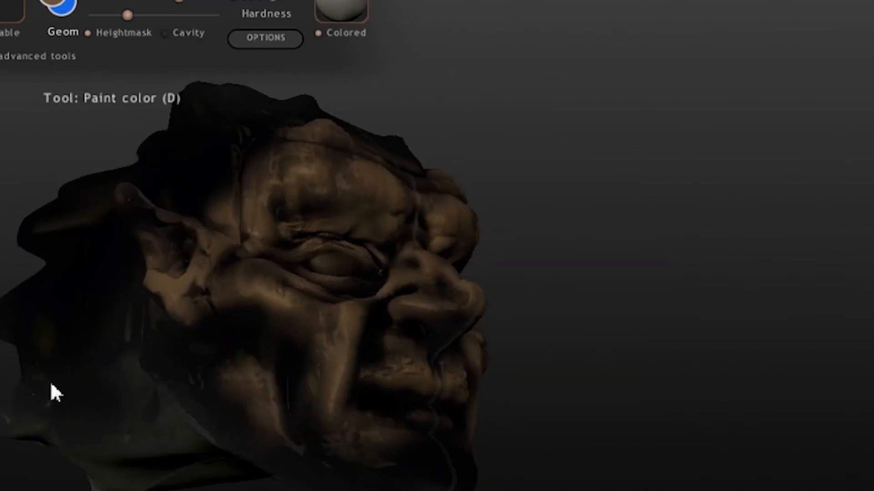
mouse_move(214, 332)
left_mouse_down()
mouse_move(217, 418)
mouse_move(405, 464)
mouse_move(323, 490)
mouse_move(402, 453)
mouse_move(575, 418)
mouse_move(326, 381)
mouse_move(604, 431)
mouse_move(380, 341)
left_mouse_up()
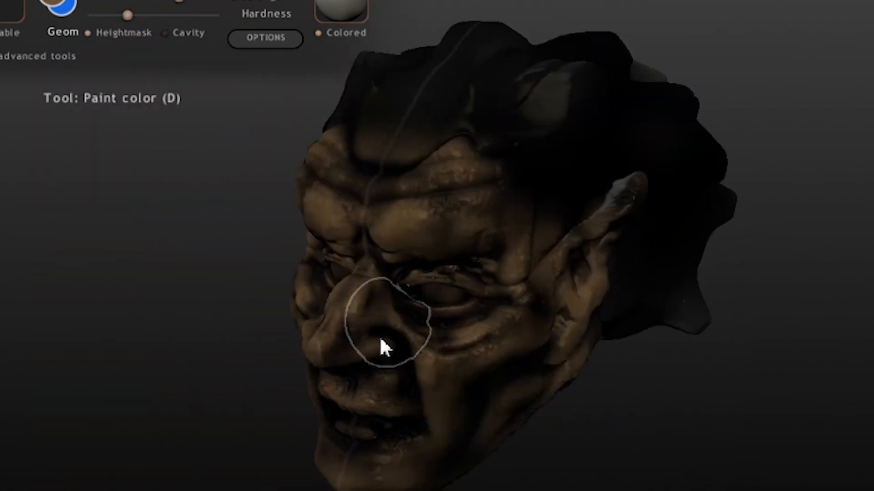
left_click_drag(182, 410, 261, 408)
left_click_drag(700, 386, 637, 415)
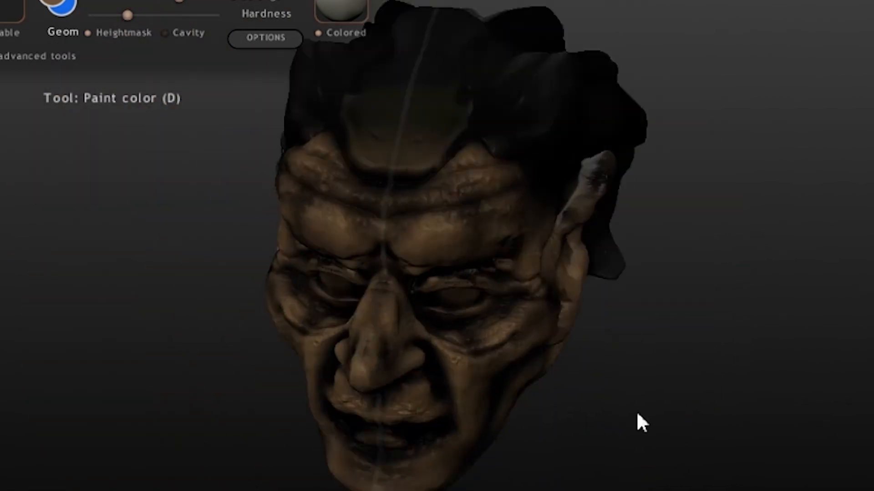
Set the paint colour to a fully desaturated off-white for the eyes.
scroll(553, 400, "up", 6)
scroll(553, 401, "down", 1)
left_click(55, 3)
left_click_drag(492, 141, 545, 125)
left_click_drag(412, 401, 296, 401)
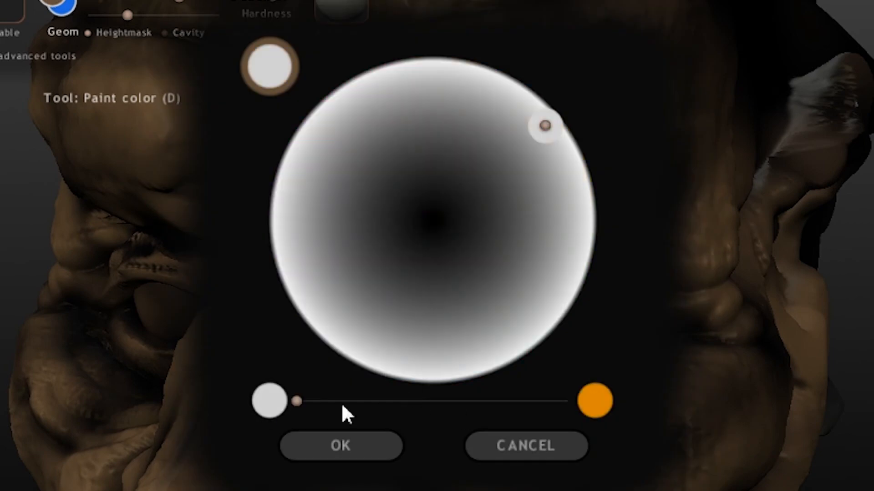
left_click(341, 445)
Fill the visible part of both eyeballs with the off-white paint.
left_click(490, 322)
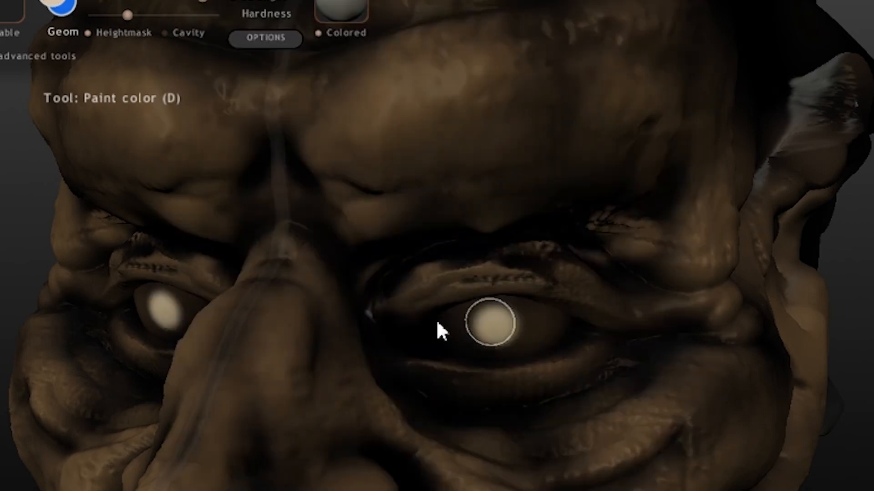
mouse_move(437, 323)
left_mouse_down()
mouse_move(547, 328)
mouse_move(496, 347)
left_mouse_up()
left_click_drag(855, 401, 768, 396)
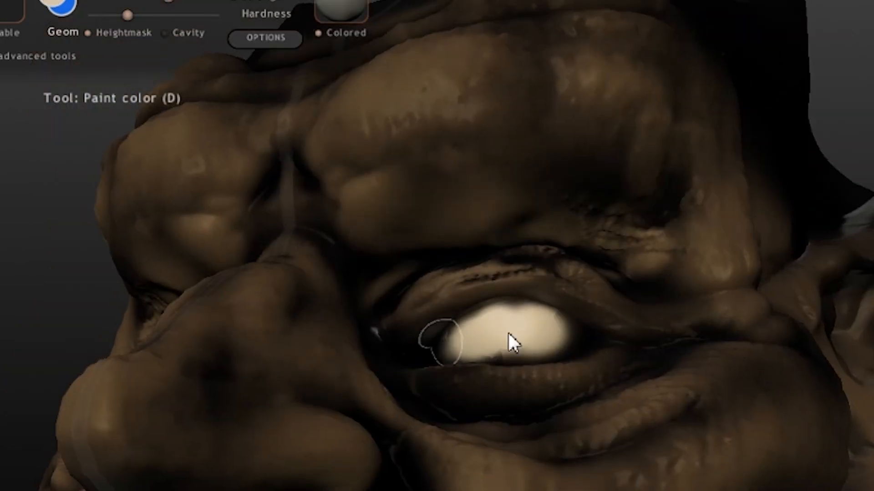
left_click_drag(65, 265, 133, 322)
scroll(318, 278, "down", 2)
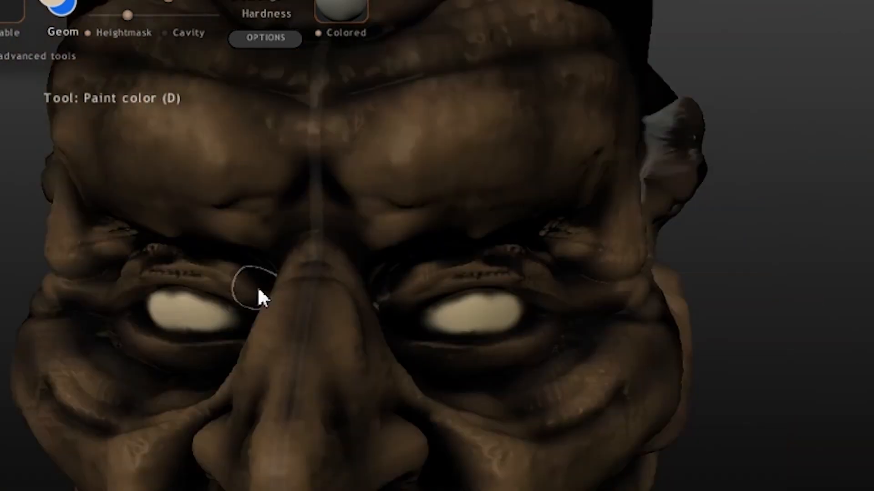
Set the paint colour to black and raise the brush strength to maximum.
scroll(259, 290, "down", 1)
left_click(51, 4)
left_click(434, 216)
left_click(352, 443)
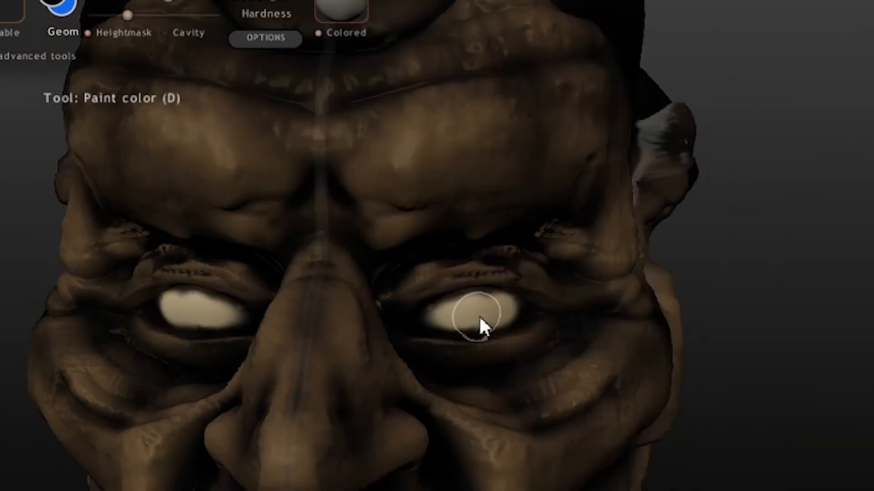
scroll(482, 318, "up", 3)
left_click_drag(168, 1, 220, 0)
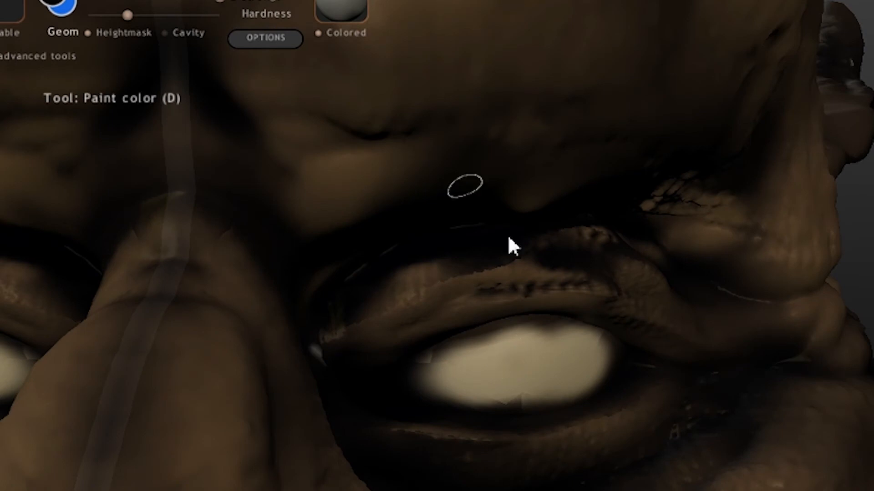
Raise the brush hardness to maximum and paint round black pupils in the centre of both eyes.
left_click(503, 351)
left_click_drag(132, 14, 220, 15)
left_click(499, 358)
mouse_move(479, 359)
left_mouse_down()
mouse_move(524, 361)
mouse_move(542, 341)
left_mouse_up()
scroll(432, 306, "down", 3)
scroll(432, 306, "up", 2)
mouse_move(764, 277)
left_mouse_down()
mouse_move(617, 272)
mouse_move(739, 302)
mouse_move(719, 304)
left_mouse_up()
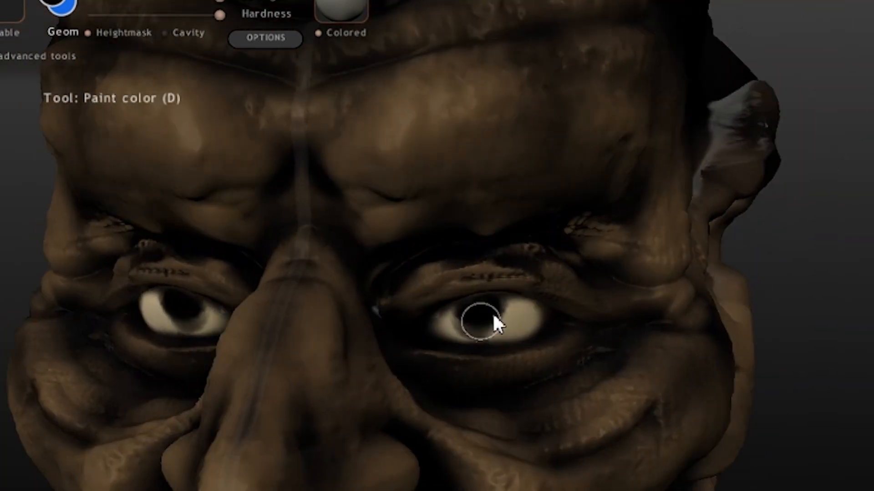
left_click_drag(493, 312, 467, 317)
Lower the brush strength and refine the round black pupils in both eyes.
scroll(467, 318, "up", 3)
scroll(23, 313, "down", 5)
mouse_move(24, 313)
left_mouse_down()
mouse_move(30, 364)
mouse_move(109, 394)
mouse_move(136, 327)
left_mouse_up()
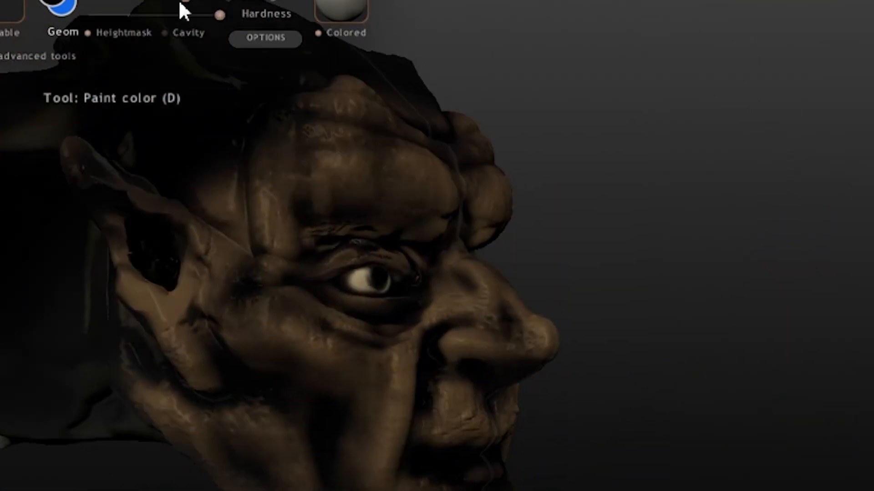
left_click_drag(179, 1, 158, 0)
mouse_move(774, 273)
left_mouse_down()
mouse_move(442, 261)
mouse_move(744, 295)
mouse_move(591, 360)
left_mouse_up()
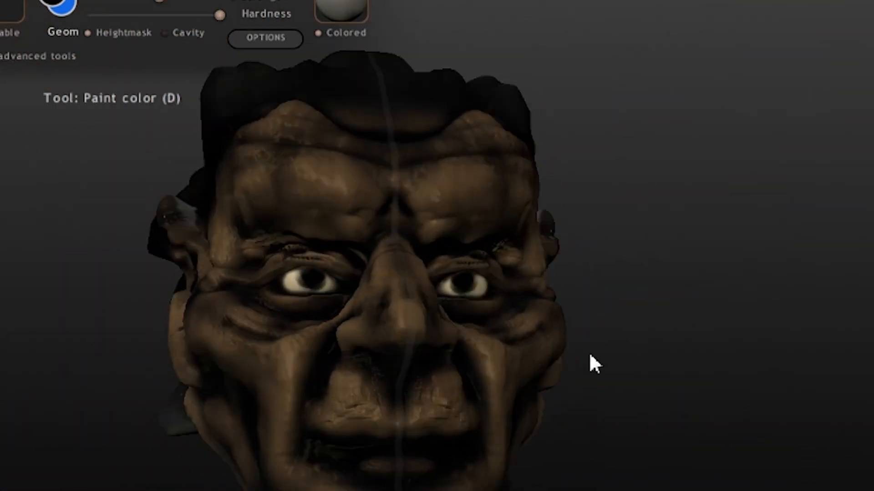
scroll(657, 302, "up", 6)
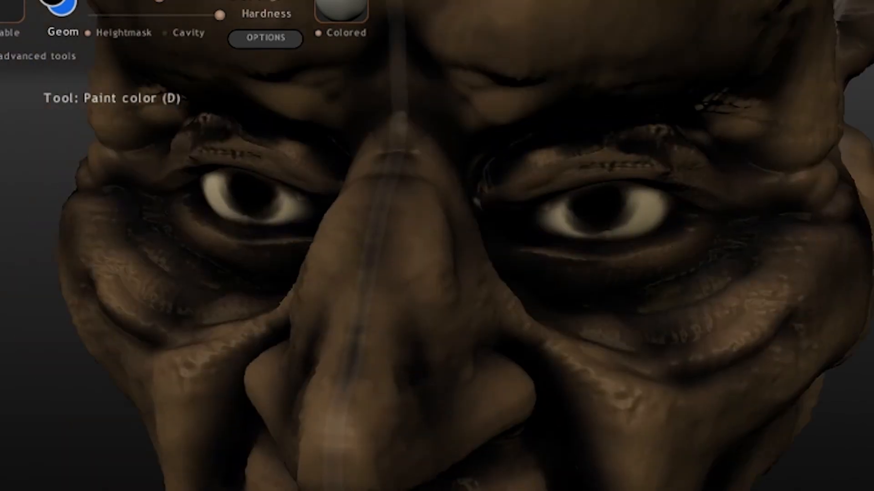
scroll(842, 481, "down", 3)
left_click_drag(807, 444, 865, 489)
scroll(865, 489, "up", 2)
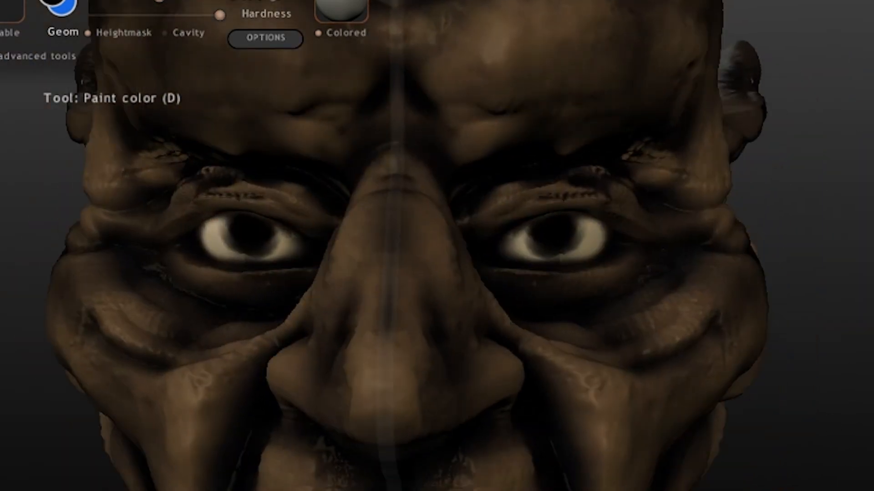
Set the paint colour to a fully desaturated light grey.
left_click(56, 5)
mouse_move(297, 401)
left_mouse_down()
mouse_move(310, 400)
mouse_move(214, 405)
left_mouse_up()
left_click(347, 318)
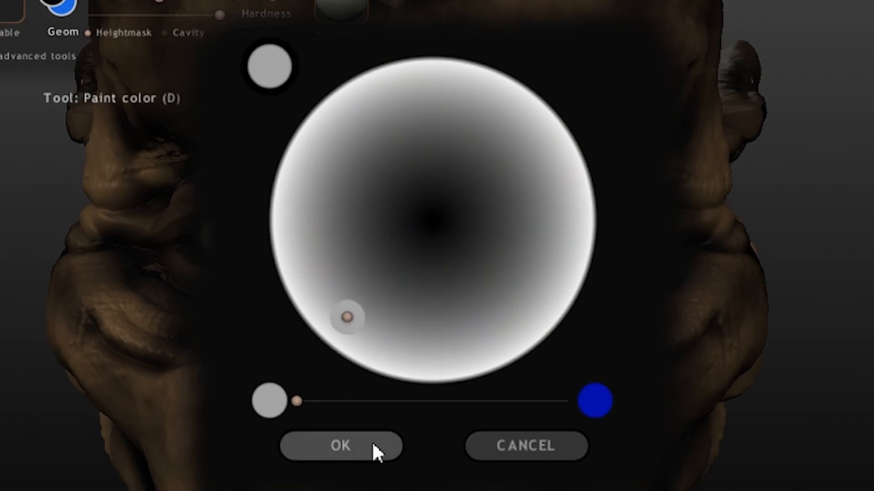
left_click(372, 444)
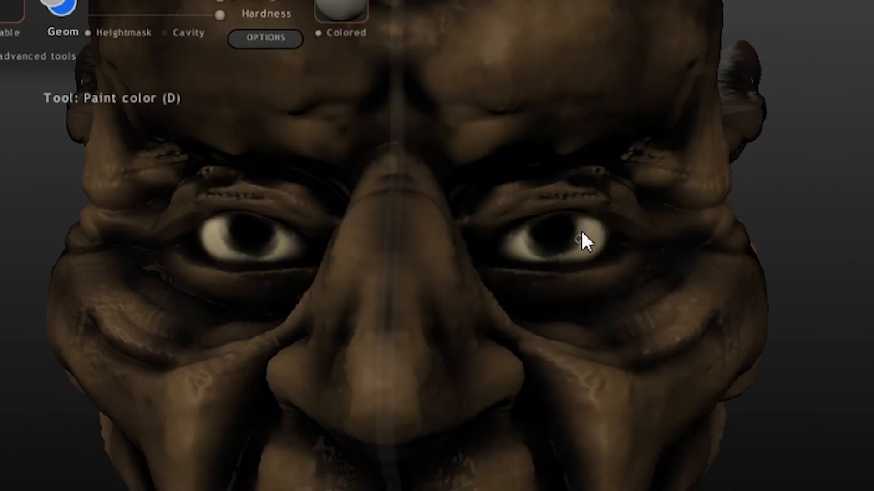
mouse_move(523, 242)
left_mouse_down()
mouse_move(564, 264)
mouse_move(523, 250)
left_mouse_up()
scroll(523, 251, "up", 3)
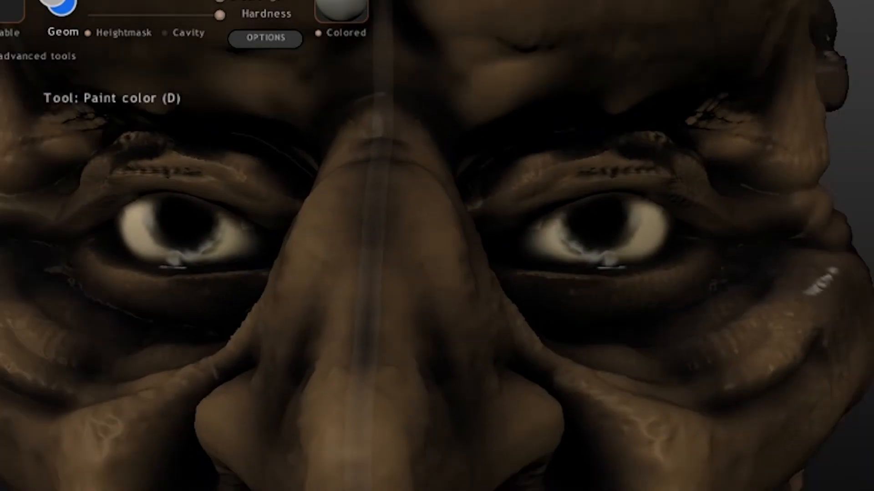
key("ctrl+i")
key("ctrl+i")
Paint small light grey reflections inside both pupils and faint grey strokes on the whites around them.
left_click_drag(839, 159, 674, 160)
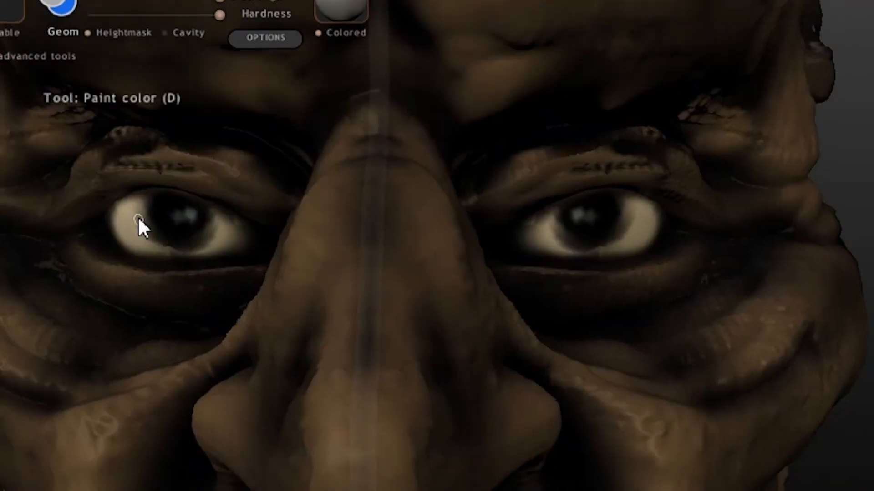
mouse_move(140, 216)
left_mouse_down()
mouse_move(148, 234)
mouse_move(195, 247)
left_mouse_up()
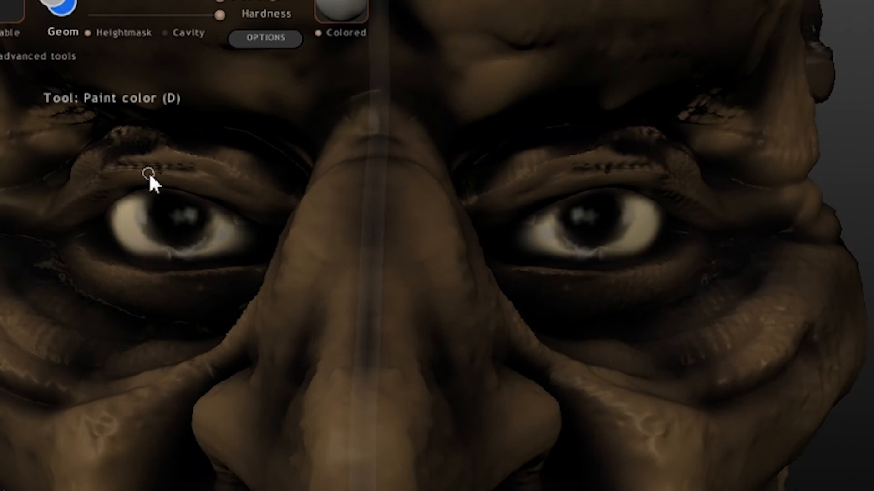
Set the paint colour to fully saturated red and paint small bloodshot marks in the eye corners and a faint red tint in the irises.
left_click(57, 7)
left_click_drag(446, 402, 567, 401)
left_click(367, 444)
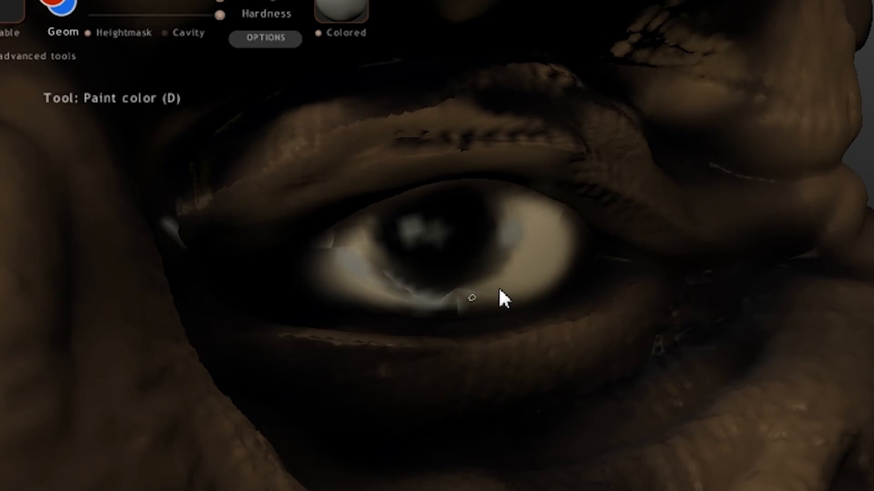
left_click(563, 253)
left_click(173, 1)
left_click_drag(590, 230, 552, 276)
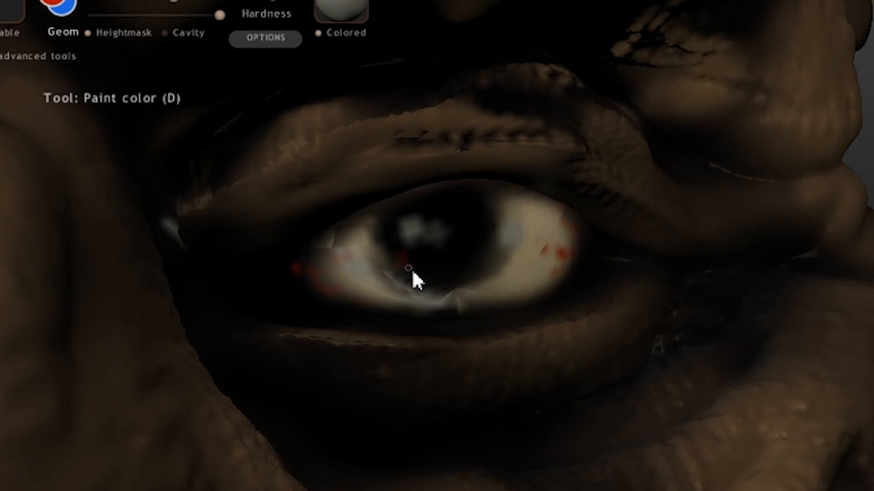
scroll(432, 269, "down", 5)
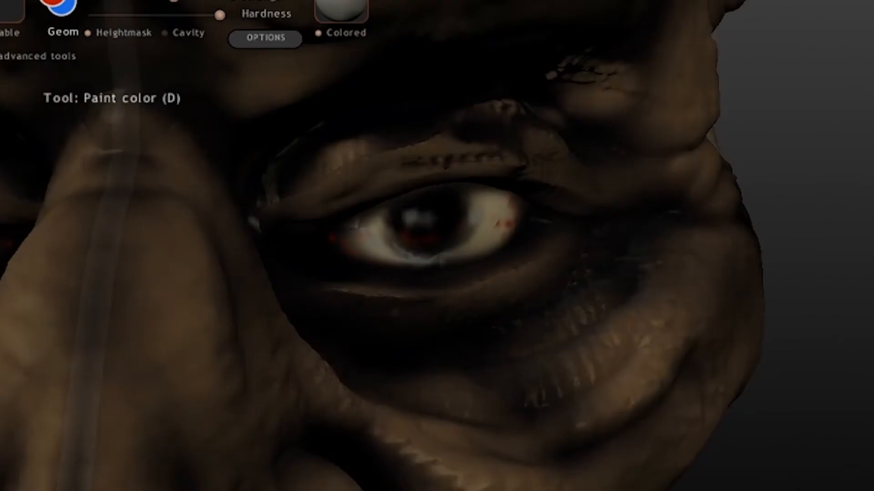
left_click_drag(726, 356, 605, 363)
Set the paint colour to a largely desaturated, greyish orange-brown for the skin highlights.
left_click(53, 3)
left_click_drag(425, 91, 491, 125)
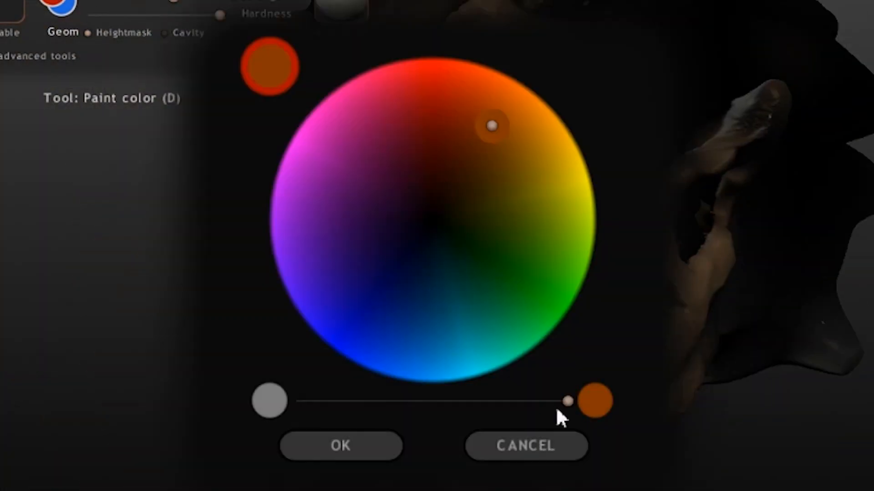
left_click_drag(565, 401, 364, 401)
left_click(339, 445)
right_click_drag(394, 335, 500, 346)
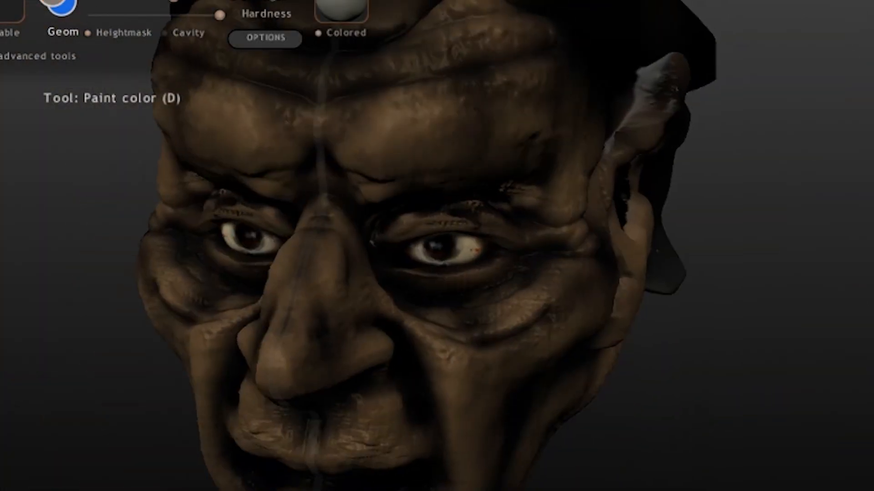
Lower the brush strength and paint greyish highlights over the nose, brow bulges and upper cheeks.
left_click_drag(298, 357, 354, 271)
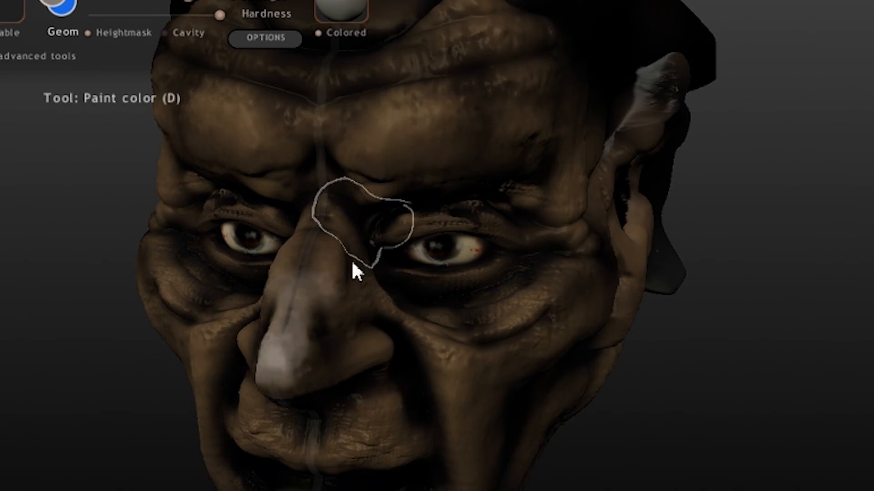
left_click_drag(173, 378, 291, 383)
left_click_drag(186, 2, 159, 1)
left_click_drag(346, 392, 414, 356)
mouse_move(610, 341)
left_mouse_down()
mouse_move(498, 330)
mouse_move(596, 288)
mouse_move(373, 144)
mouse_move(452, 228)
mouse_move(571, 133)
left_mouse_up()
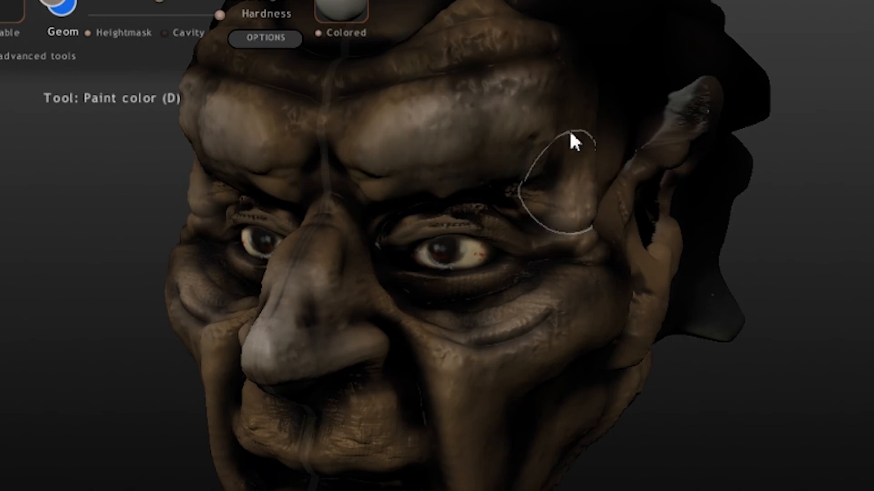
Paint greyish highlights over the outer brow ridges, cheekbones, cheek folds and jaw.
mouse_move(31, 364)
left_mouse_down()
mouse_move(133, 359)
mouse_move(220, 443)
left_mouse_up()
mouse_move(651, 328)
left_mouse_down()
mouse_move(542, 321)
mouse_move(478, 400)
left_mouse_up()
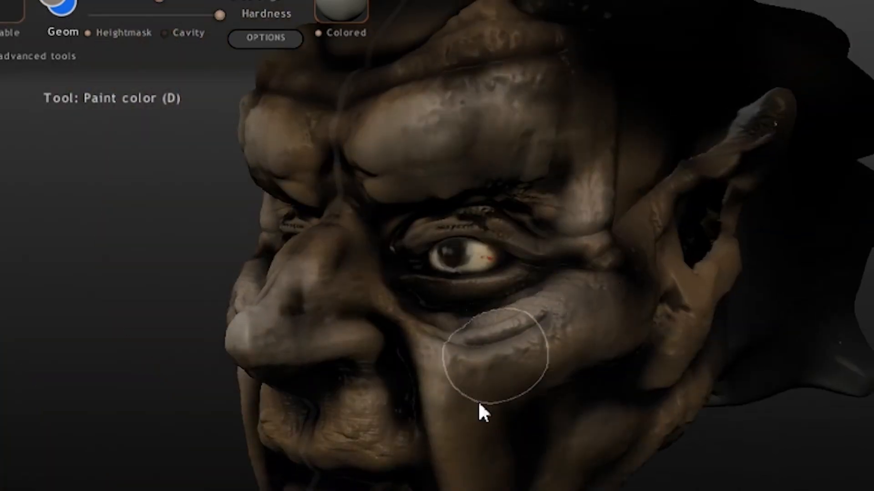
left_click_drag(214, 255, 427, 223)
mouse_move(614, 345)
left_mouse_down()
mouse_move(506, 387)
mouse_move(561, 157)
mouse_move(645, 333)
left_mouse_up()
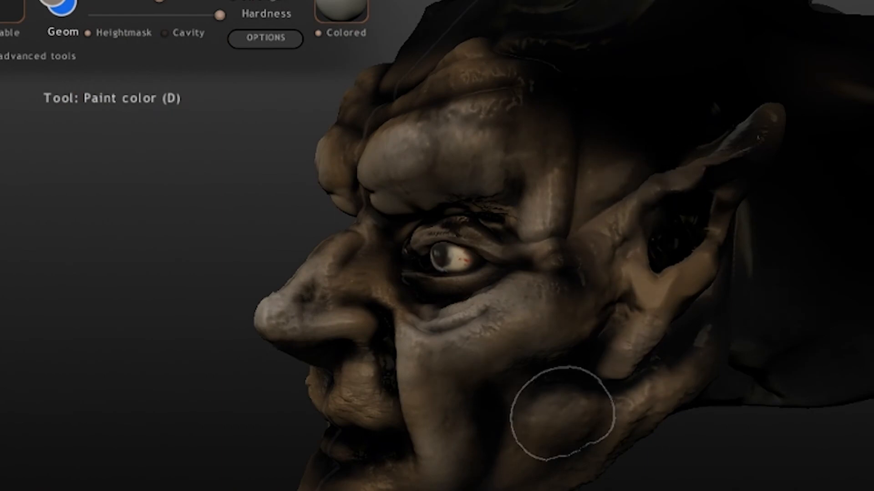
mouse_move(191, 455)
left_mouse_down()
mouse_move(353, 468)
mouse_move(574, 358)
mouse_move(344, 427)
left_mouse_up()
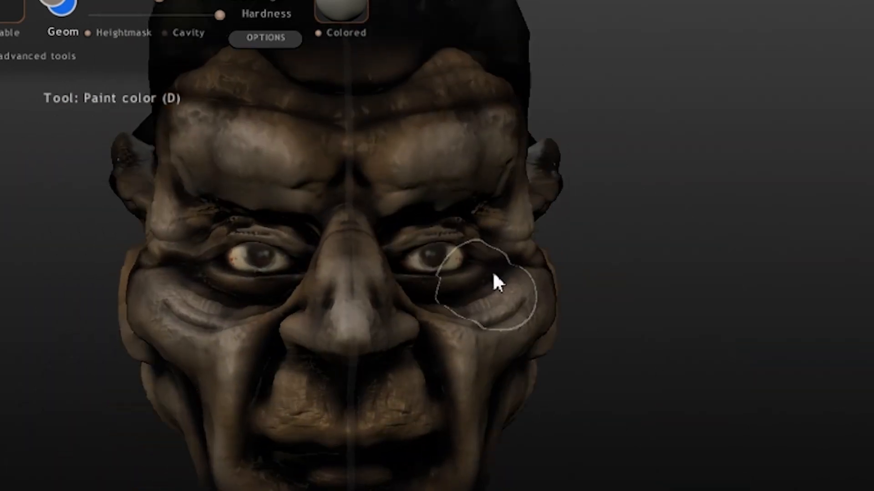
Extend the greyish skin highlights to the temples and the upper lip.
middle_click_drag(493, 274, 465, 125)
middle_click_drag(349, 133, 264, 318)
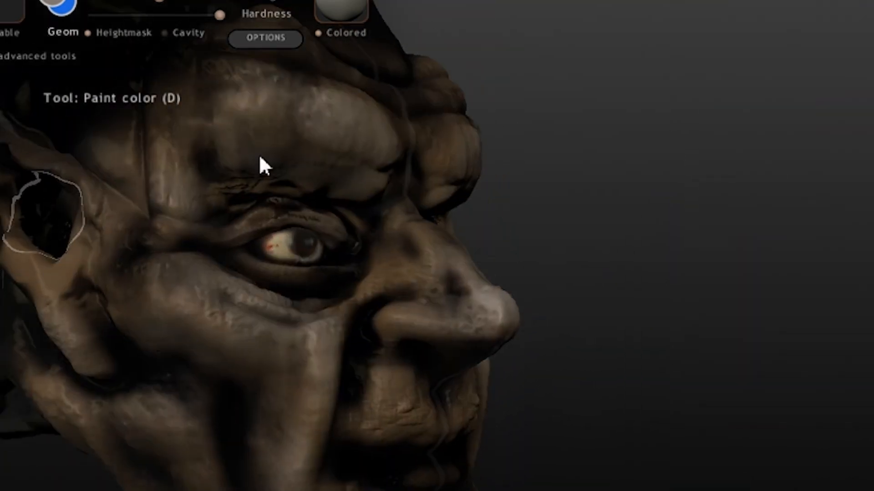
mouse_move(263, 165)
middle_mouse_down()
mouse_move(56, 246)
mouse_move(309, 193)
mouse_move(569, 171)
middle_mouse_up()
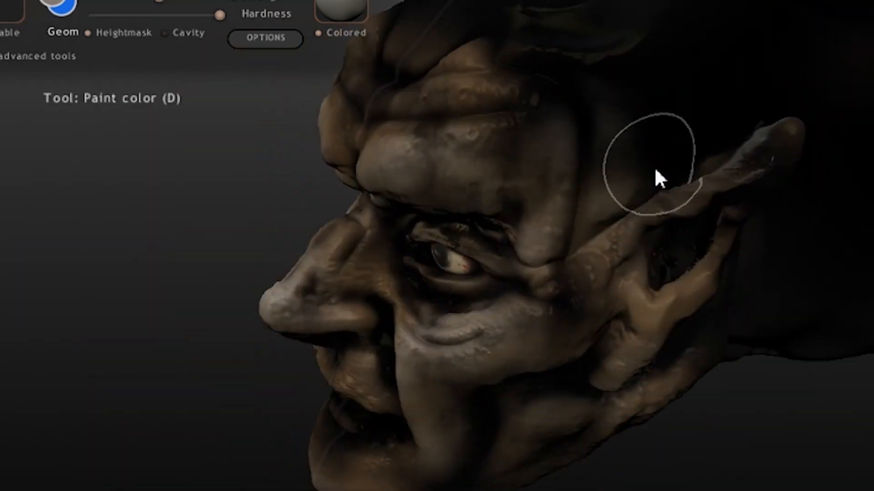
middle_click_drag(85, 334, 355, 241)
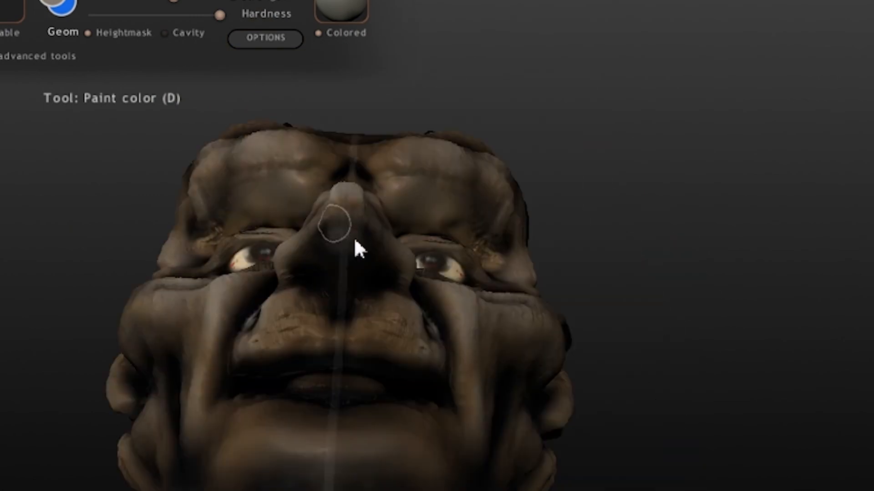
middle_click_drag(337, 273, 645, 138)
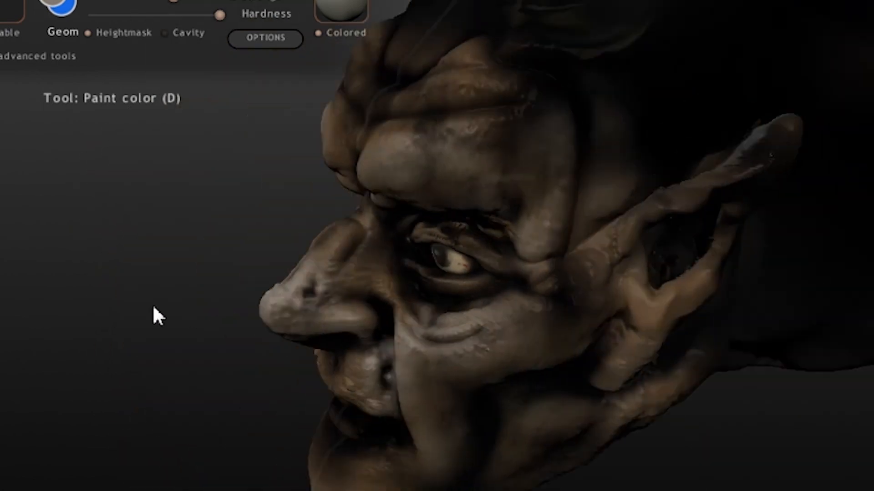
middle_click_drag(157, 315, 560, 176)
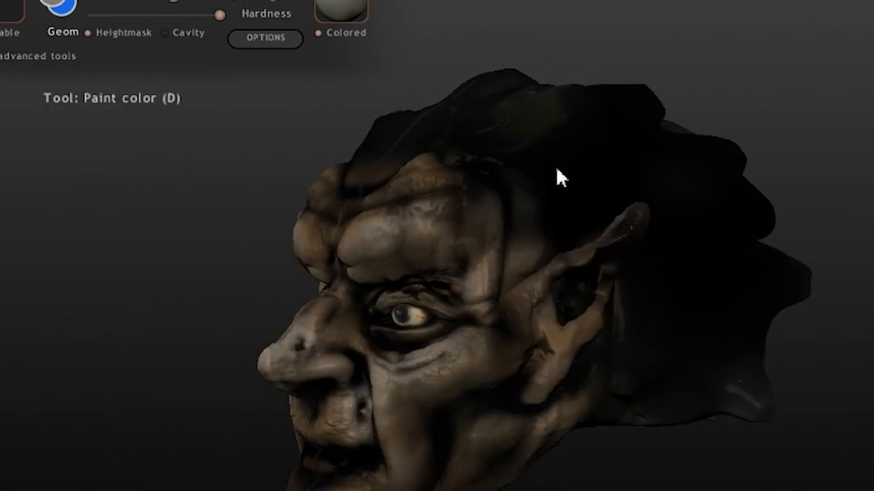
Set the paint colour to a partly desaturated blue for the spiky skull.
left_click(75, 3)
mouse_move(368, 402)
left_mouse_down()
mouse_move(554, 397)
mouse_move(414, 400)
left_mouse_up()
left_click(417, 287)
left_click(380, 452)
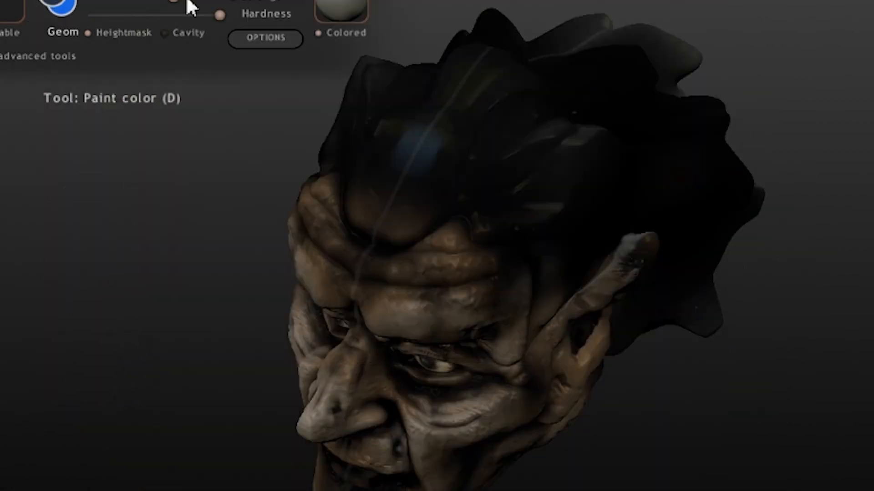
Raise the brush strength to maximum and paint the top and side spikes of the skull blue.
left_click_drag(187, 1, 220, 1)
left_click_drag(460, 152, 514, 109)
middle_click_drag(677, 127, 484, 226)
mouse_move(484, 226)
left_mouse_down()
mouse_move(807, 132)
mouse_move(733, 291)
left_mouse_up()
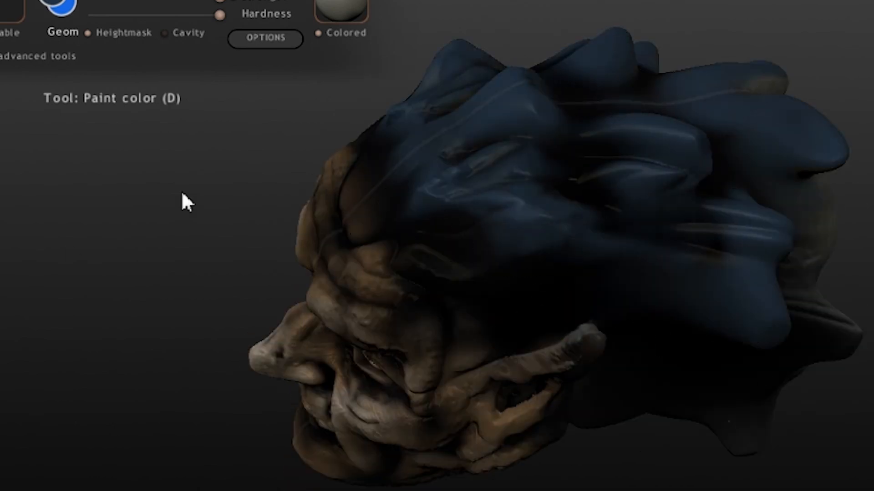
Slightly lower the brush strength and extend the blue over the front lock, sides and back of the spiky skull.
left_click_drag(182, 193, 364, 200)
mouse_move(91, 332)
left_mouse_down()
mouse_move(53, 283)
mouse_move(206, 204)
left_mouse_up()
left_click_drag(754, 116, 646, 123)
left_click_drag(220, 1, 194, 1)
left_click_drag(216, 191, 364, 164)
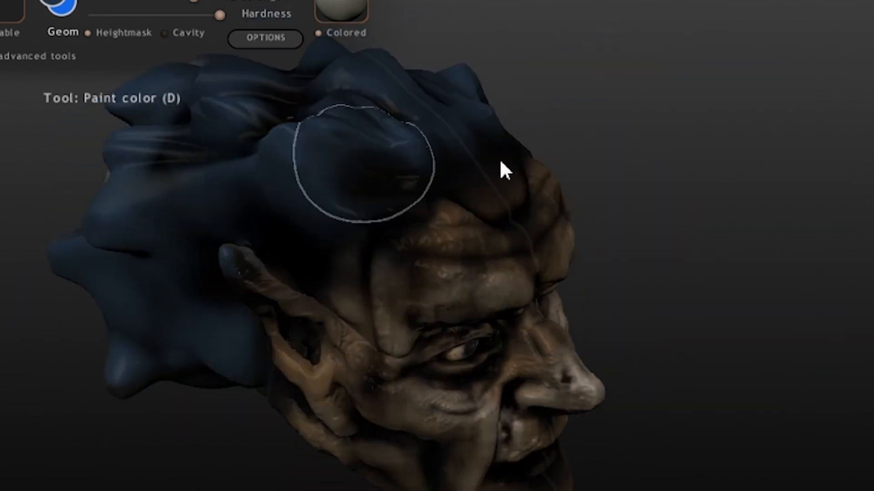
mouse_move(674, 166)
left_mouse_down()
mouse_move(429, 178)
mouse_move(432, 239)
left_mouse_up()
left_click_drag(755, 172, 495, 173)
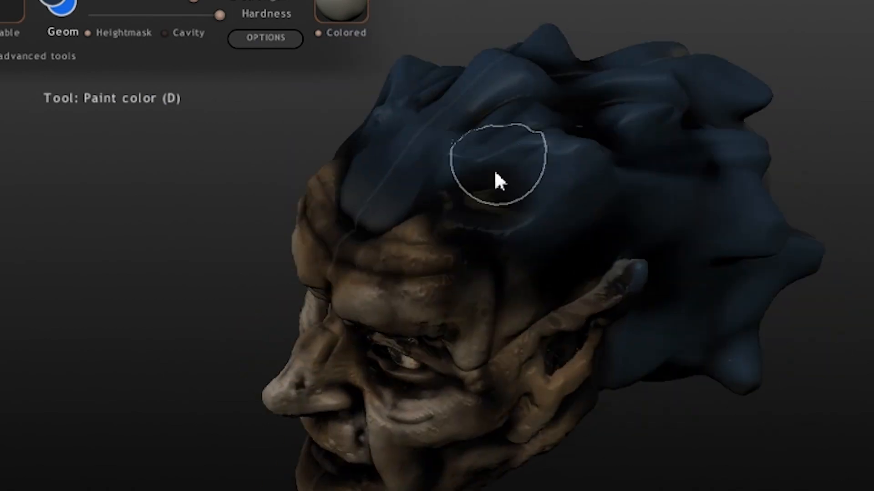
left_click_drag(273, 244, 250, 312)
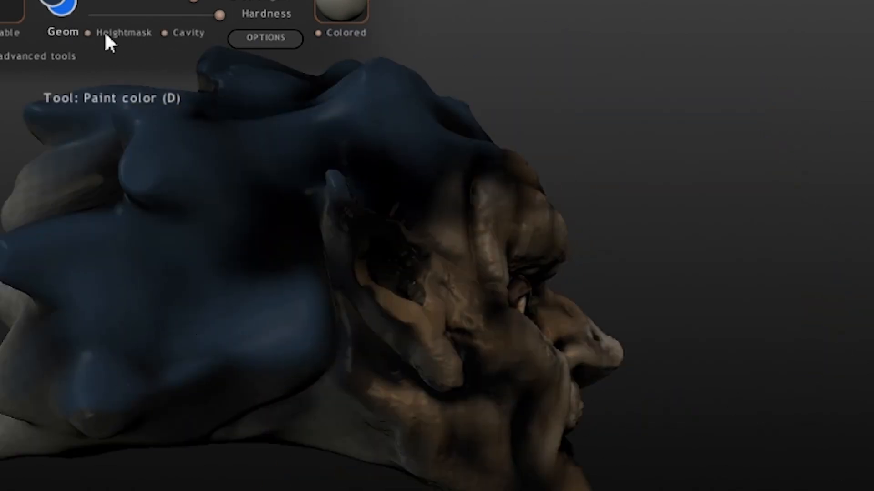
Enable Cavity masking and set the paint colour to fully saturated red.
left_click_drag(660, 137, 219, 116)
left_click(57, 4)
left_click_drag(416, 402, 565, 402)
left_click(410, 137)
left_click(361, 444)
Try to paint bright red patches into the recesses at the front of the blue skull.
left_click_drag(533, 225, 510, 155)
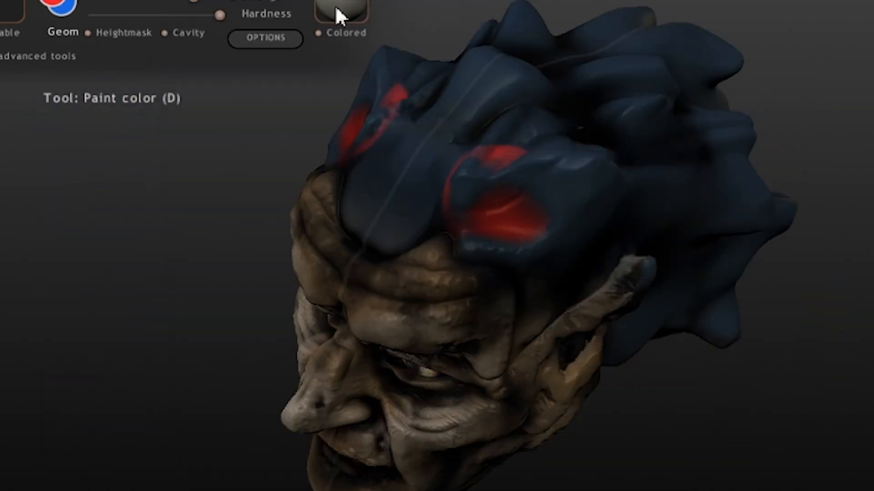
key("ctrl+z")
Lower the brush strength and hardness and paint subtle red into the recesses between the blue spikes.
left_click_drag(194, 2, 158, 1)
left_click_drag(218, 15, 115, 15)
left_click(590, 119)
right_click_drag(589, 120, 541, 171)
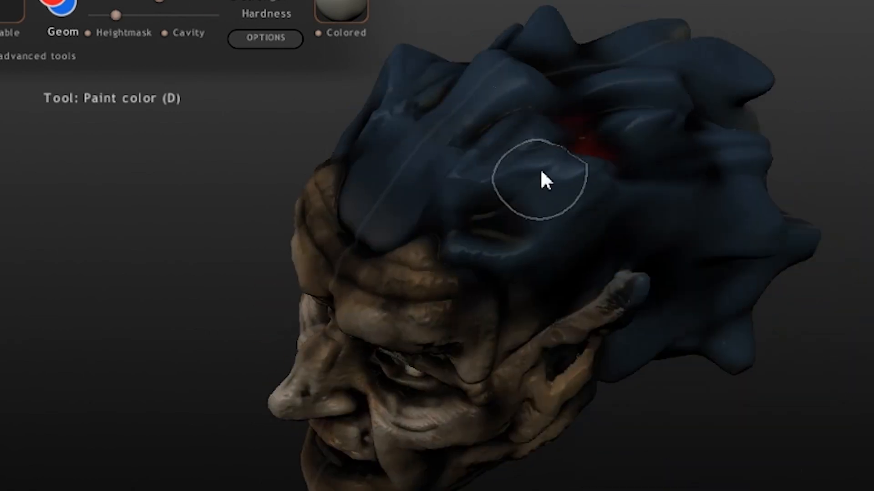
mouse_move(523, 136)
left_mouse_down()
mouse_move(476, 198)
mouse_move(493, 221)
left_mouse_up()
mouse_move(544, 257)
right_mouse_down()
mouse_move(423, 421)
mouse_move(304, 281)
mouse_move(318, 269)
right_mouse_up()
mouse_move(578, 91)
right_mouse_down()
mouse_move(226, 226)
mouse_move(223, 273)
right_mouse_up()
left_click_drag(151, 241, 197, 239)
mouse_move(223, 309)
right_mouse_down()
mouse_move(421, 99)
mouse_move(455, 168)
right_mouse_up()
Turn off Cavity masking and set the paint colour to a half-desaturated light blue.
left_click(53, 2)
left_click(438, 340)
left_click(341, 445)
left_click(164, 32)
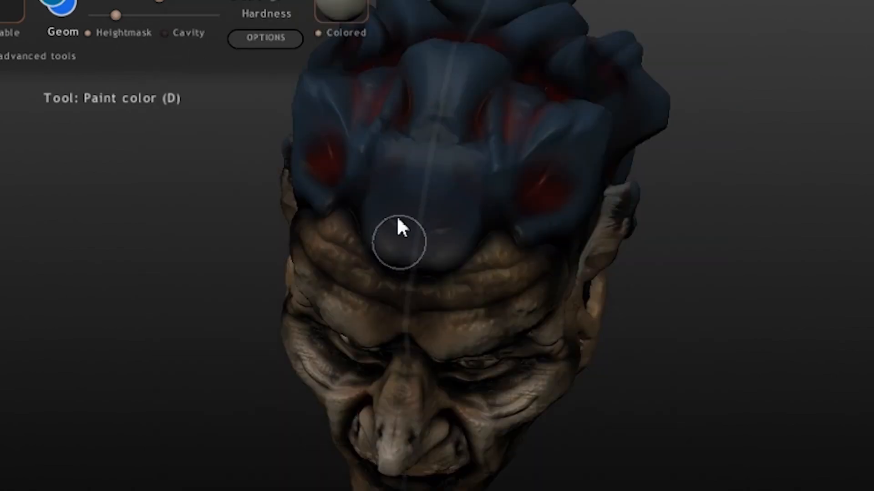
left_click(53, 3)
left_click_drag(564, 401, 423, 401)
left_click(341, 445)
Paint the front lock above the forehead with the light blue.
left_click_drag(416, 242, 439, 108)
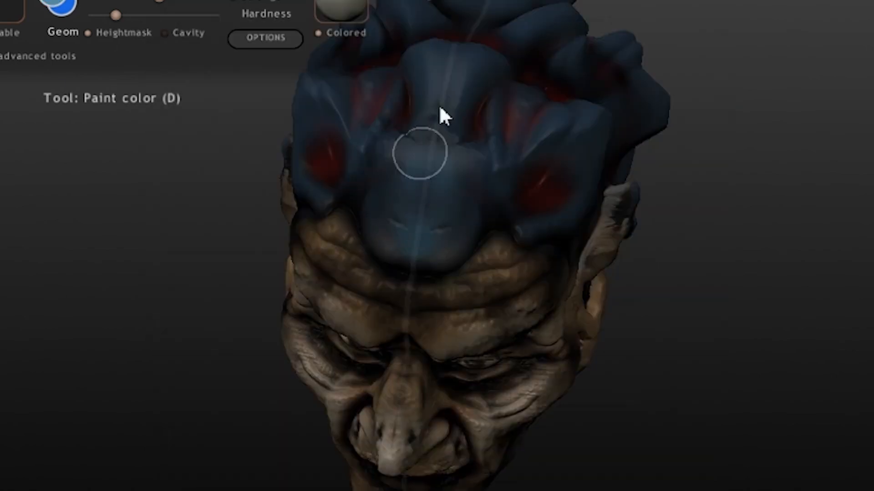
right_click_drag(440, 108, 535, 219)
left_click_drag(474, 177, 511, 237)
Save the sculpt as a new file, changing the number at the end of its name to 5.
key("ctrl+s")
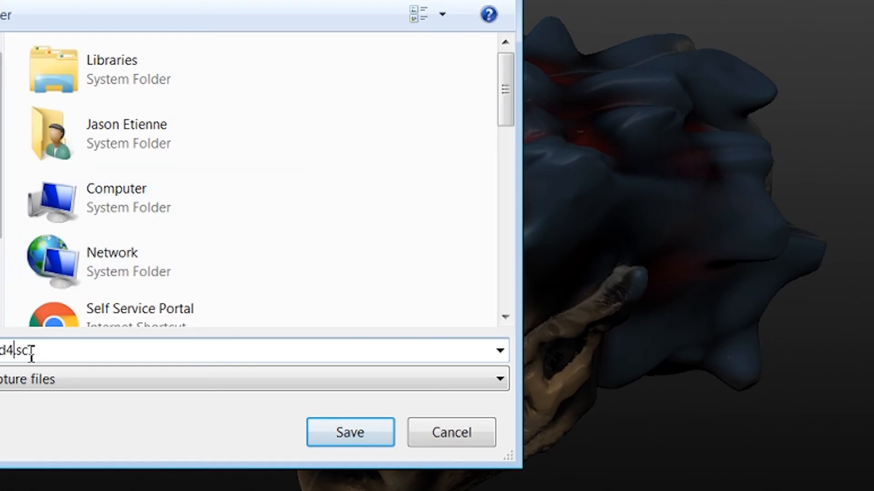
key("BackSpace")
type("5")
left_click(367, 427)
Set the paint colour to black for shading the unpainted back of the skull.
mouse_move(421, 155)
right_mouse_down()
mouse_move(75, 223)
mouse_move(597, 269)
mouse_move(273, 307)
mouse_move(318, 250)
mouse_move(610, 223)
mouse_move(442, 257)
mouse_move(410, 302)
mouse_move(527, 279)
right_mouse_up()
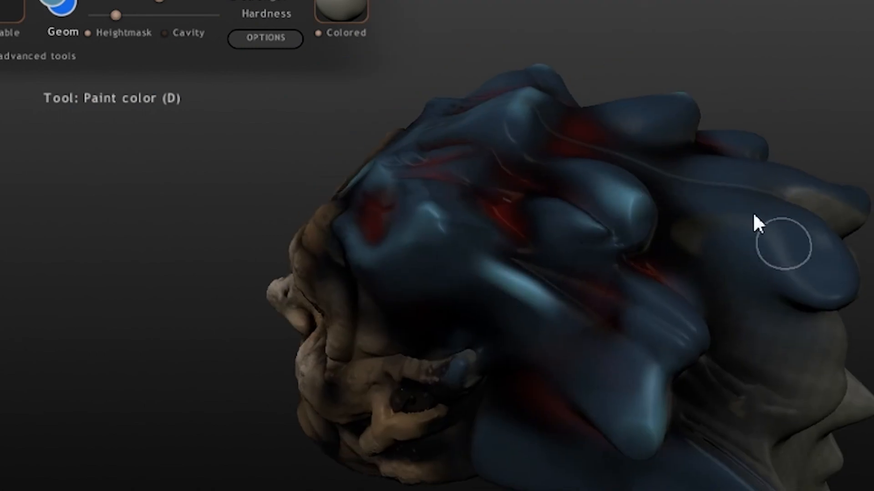
mouse_move(754, 217)
right_mouse_down()
mouse_move(493, 474)
mouse_move(396, 279)
mouse_move(347, 220)
mouse_move(203, 199)
mouse_move(438, 200)
right_mouse_up()
left_click(61, 6)
left_click_drag(412, 401, 568, 401)
left_click_drag(478, 153, 481, 172)
left_click_drag(568, 401, 411, 403)
left_click(380, 436)
right_click_drag(624, 211, 0, 246)
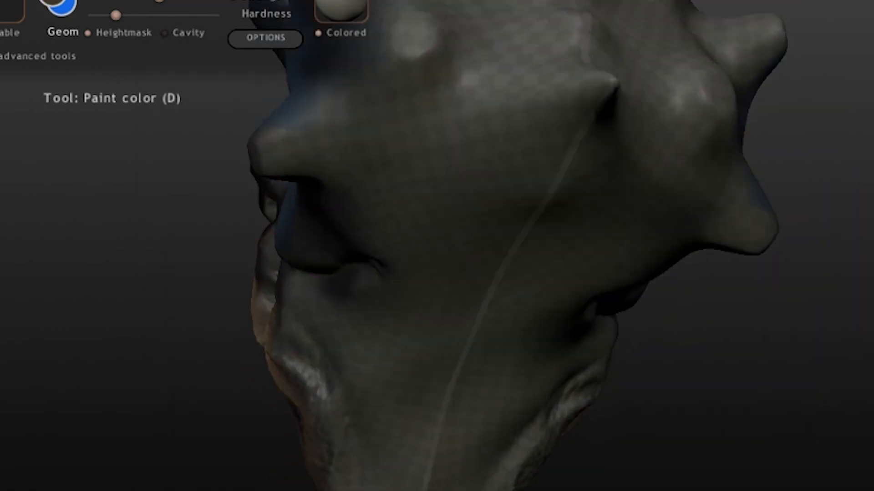
left_click(54, 2)
left_click(432, 218)
left_click(341, 444)
Paint the back of the skull black, turning off Heightmask masking to cover the remaining bare surface.
mouse_move(468, 260)
left_mouse_down()
mouse_move(599, 89)
mouse_move(437, 444)
mouse_move(343, 226)
mouse_move(455, 370)
mouse_move(543, 116)
left_mouse_up()
middle_click_drag(543, 116, 195, 326)
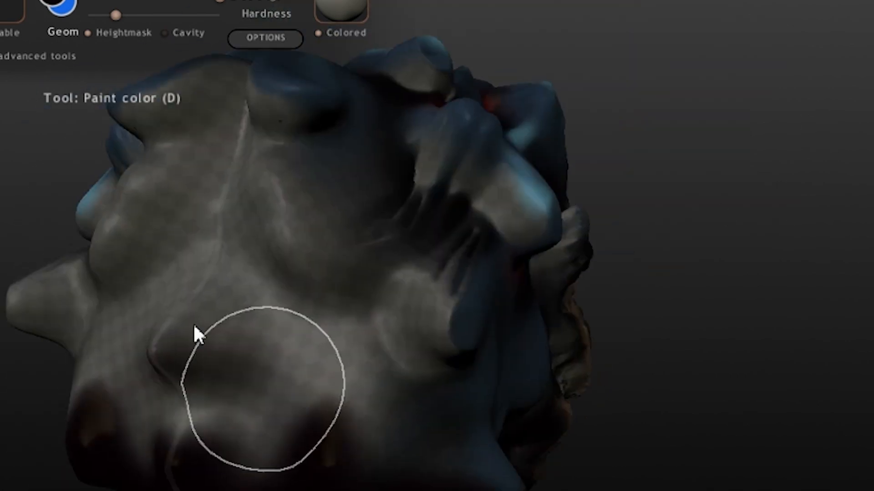
left_click_drag(195, 326, 204, 400)
left_click(88, 33)
mouse_move(215, 310)
left_mouse_down()
mouse_move(211, 101)
mouse_move(376, 390)
left_mouse_up()
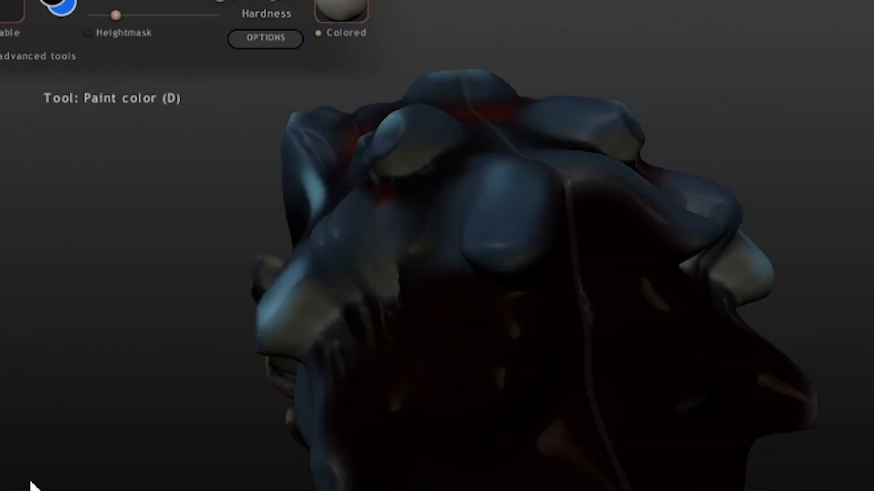
Set the paint colour to a deep saturated blue, turn Heightmask back on and paint the raised spikes on the back of the skull.
mouse_move(29, 484)
middle_mouse_down()
mouse_move(273, 319)
mouse_move(524, 178)
mouse_move(219, 156)
mouse_move(770, 204)
middle_mouse_up()
left_click(57, 3)
left_click_drag(439, 258, 439, 283)
left_click(439, 283)
left_click(340, 446)
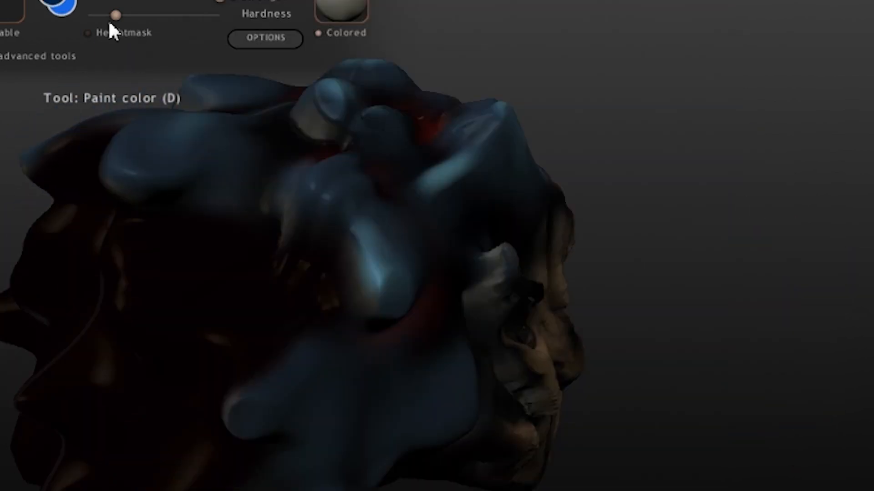
left_click(102, 33)
mouse_move(50, 396)
left_mouse_down()
mouse_move(138, 274)
mouse_move(46, 268)
left_mouse_up()
left_click(57, 2)
left_click(424, 292)
left_click(341, 446)
left_click_drag(255, 400, 72, 414)
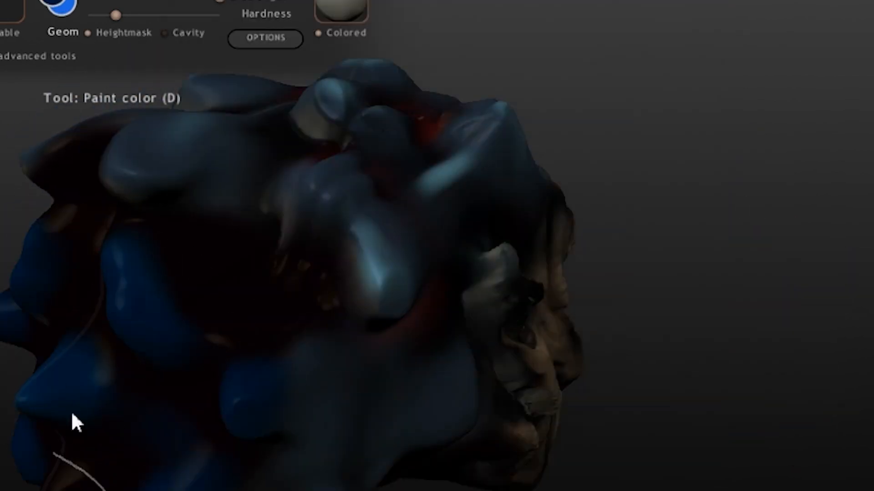
Lower the brush strength moderately for softer strokes on the back of the skull.
left_click_drag(218, 1, 170, 1)
middle_click_drag(287, 434, 404, 418)
left_click_drag(169, 1, 190, 1)
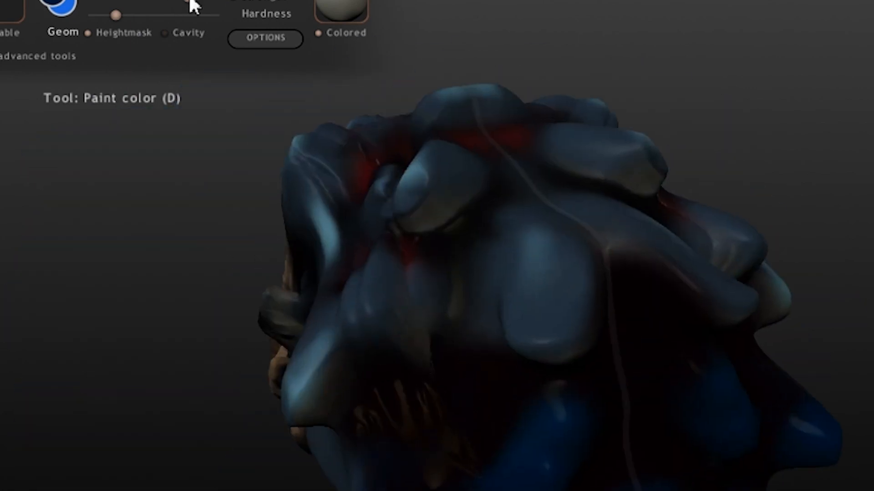
middle_click_drag(432, 424, 409, 279)
mouse_move(574, 386)
middle_mouse_down()
mouse_move(488, 26)
mouse_move(234, 384)
mouse_move(171, 27)
middle_mouse_up()
Turn on Cavity masking, set the paint colour to red and paint the recesses on the back of the skull.
left_click(168, 32)
left_click(55, 3)
left_click(425, 86)
left_click(341, 445)
middle_click_drag(449, 325, 387, 319)
mouse_move(386, 319)
left_mouse_down()
mouse_move(273, 332)
mouse_move(195, 312)
left_mouse_up()
mouse_move(195, 312)
middle_mouse_down()
mouse_move(551, 302)
mouse_move(323, 189)
mouse_move(741, 324)
mouse_move(511, 162)
mouse_move(382, 104)
middle_mouse_up()
Review the paint options, then examine the painted face, ear and skull up close.
left_click(265, 36)
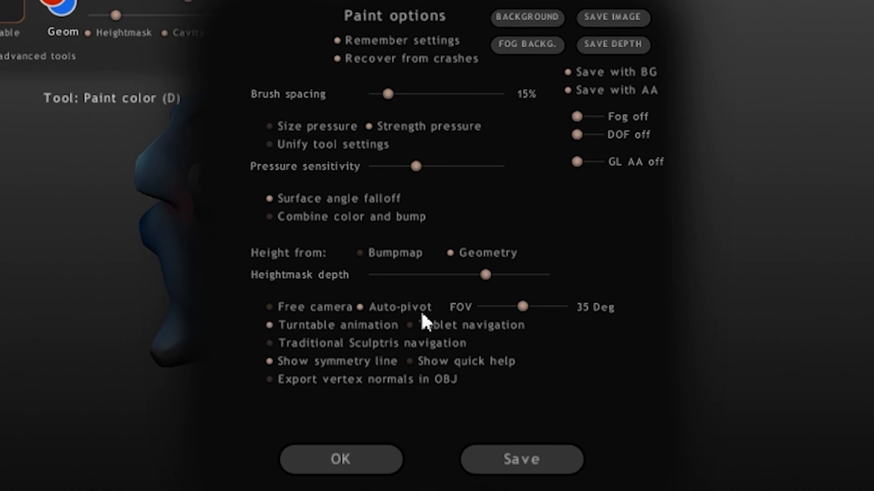
left_click(340, 459)
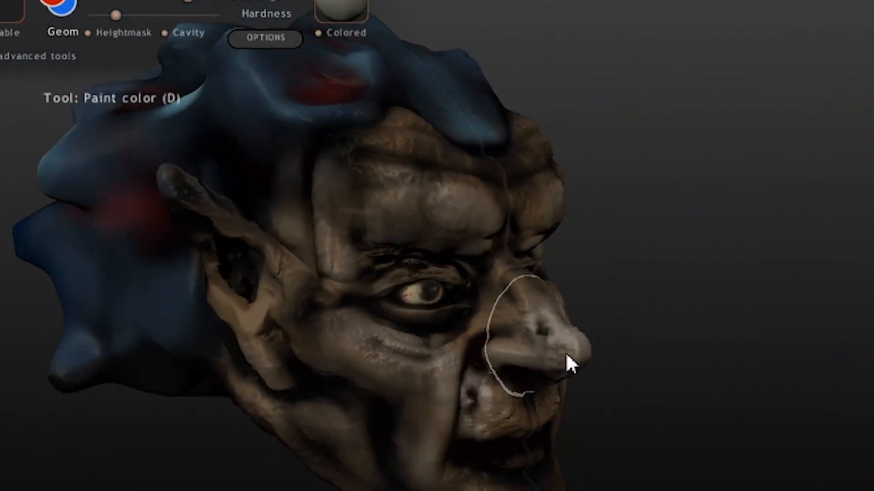
scroll(566, 352, "up", 8)
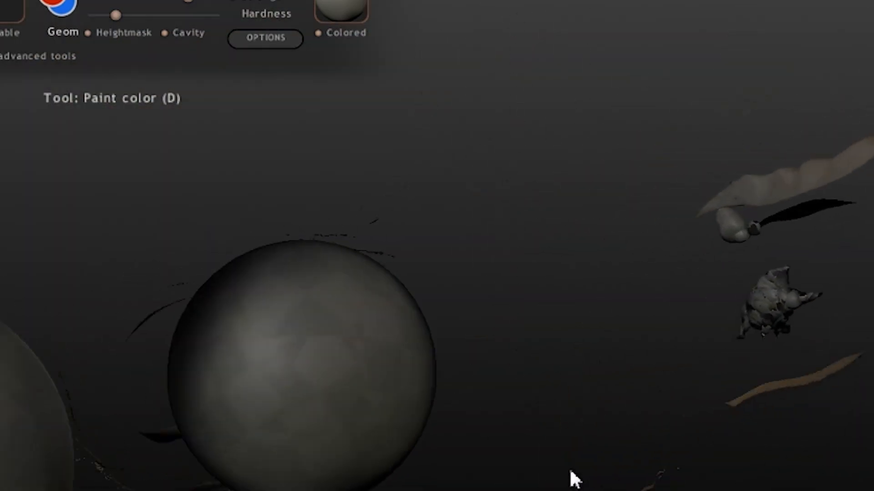
scroll(570, 472, "down", 6)
left_click_drag(392, 310, 158, 405)
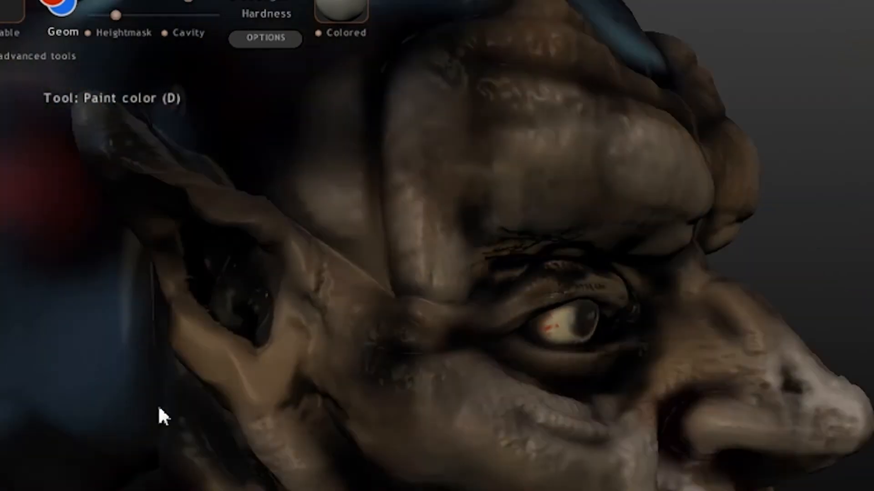
scroll(211, 431, "up", 5)
middle_click_drag(211, 431, 347, 470)
scroll(347, 470, "up", 5)
scroll(436, 246, "down", 6)
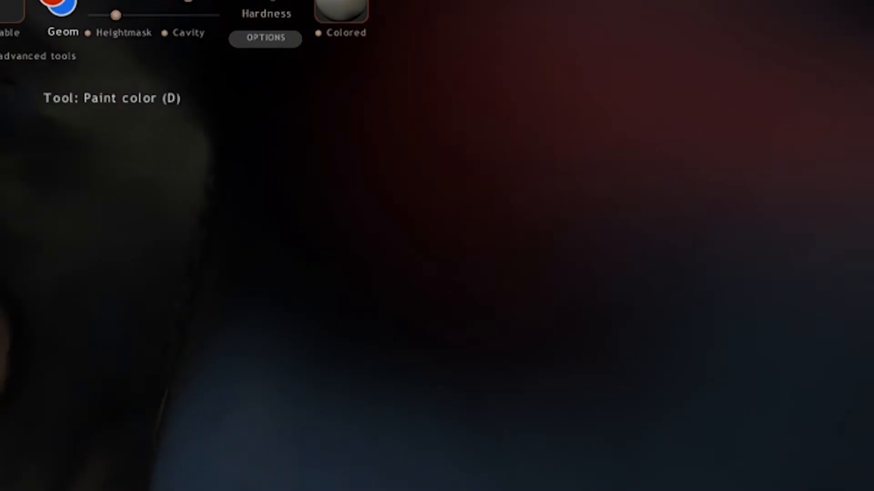
middle_click_drag(346, 318, 573, 319)
mouse_move(392, 427)
middle_mouse_down()
mouse_move(546, 428)
mouse_move(394, 435)
mouse_move(400, 425)
mouse_move(684, 418)
middle_mouse_up()
Raise the brush hardness slightly and check the paint options again.
key("space")
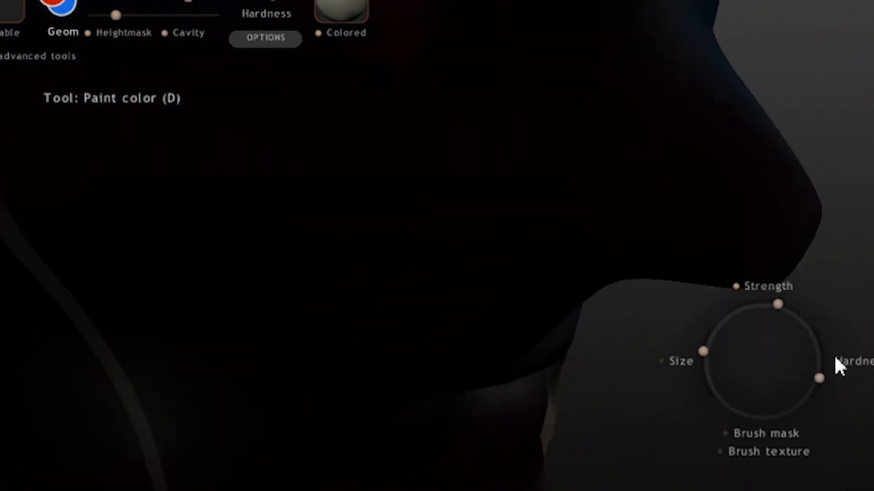
left_click_drag(819, 378, 819, 374)
left_click(266, 38)
left_click(375, 452)
Examine the painted face and eyes up close, from the front and from the side.
middle_click_drag(374, 453, 760, 461)
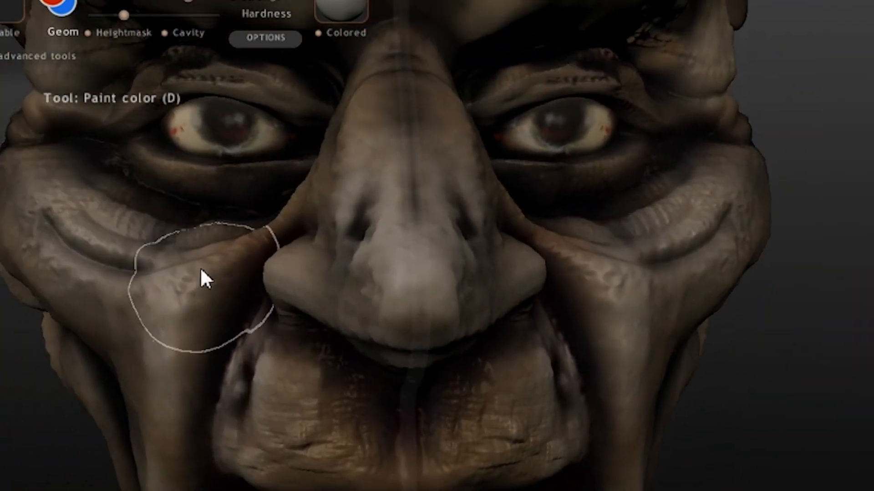
scroll(731, 408, "down", 4)
scroll(733, 421, "up", 8)
scroll(732, 422, "down", 3)
mouse_move(494, 366)
middle_mouse_down("alt")
mouse_move(510, 223)
mouse_move(510, 0)
middle_mouse_up("alt")
middle_click_drag(869, 195, 863, 490, "alt")
middle_click_drag(862, 295, 624, 264)
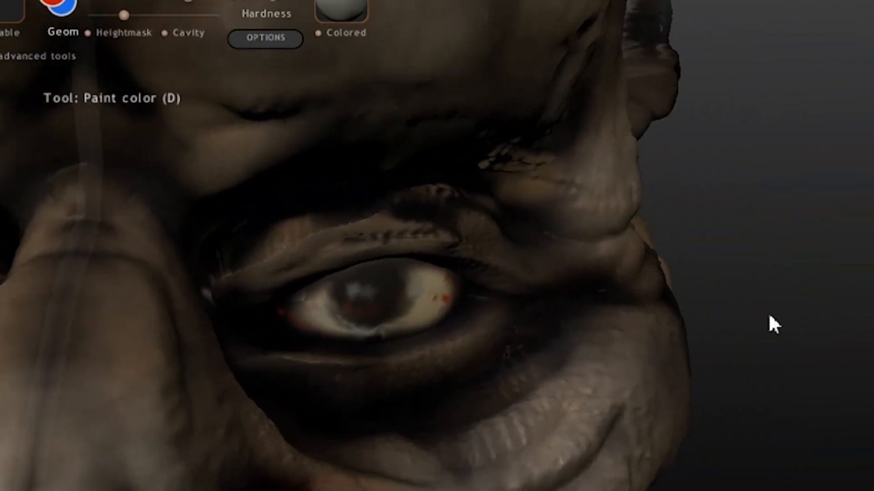
middle_click_drag(768, 314, 867, 341, "alt")
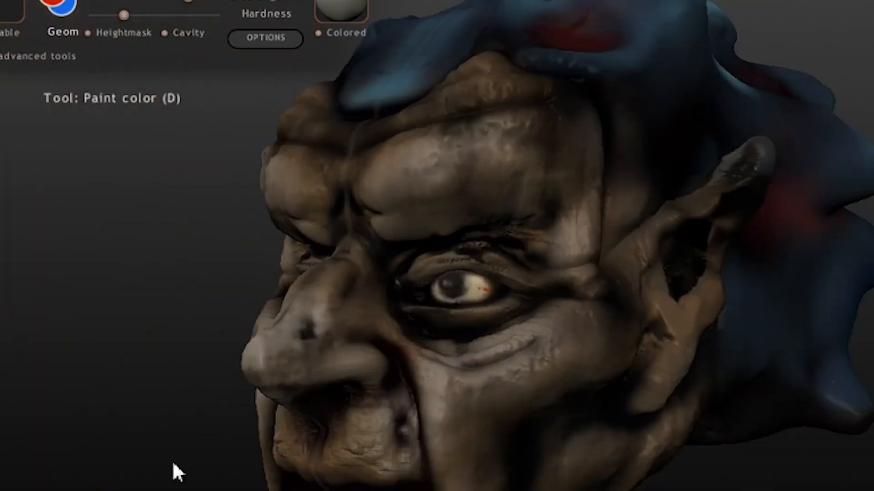
left_click_drag(176, 468, 254, 478)
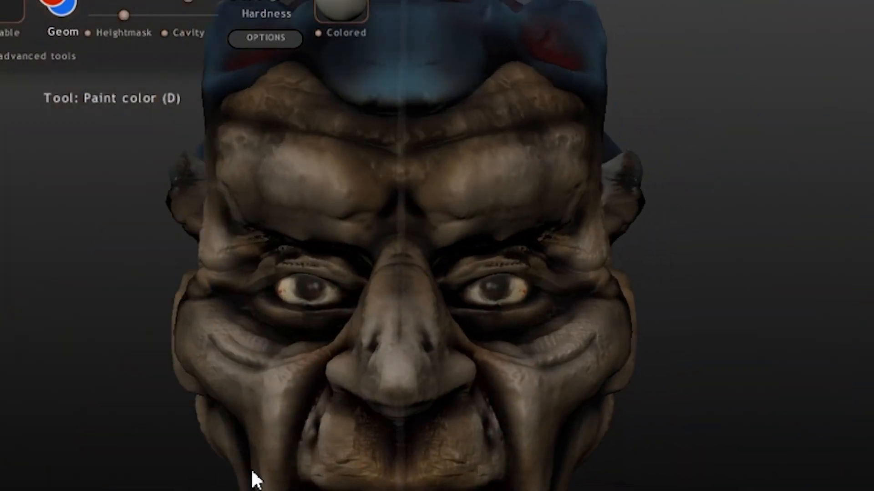